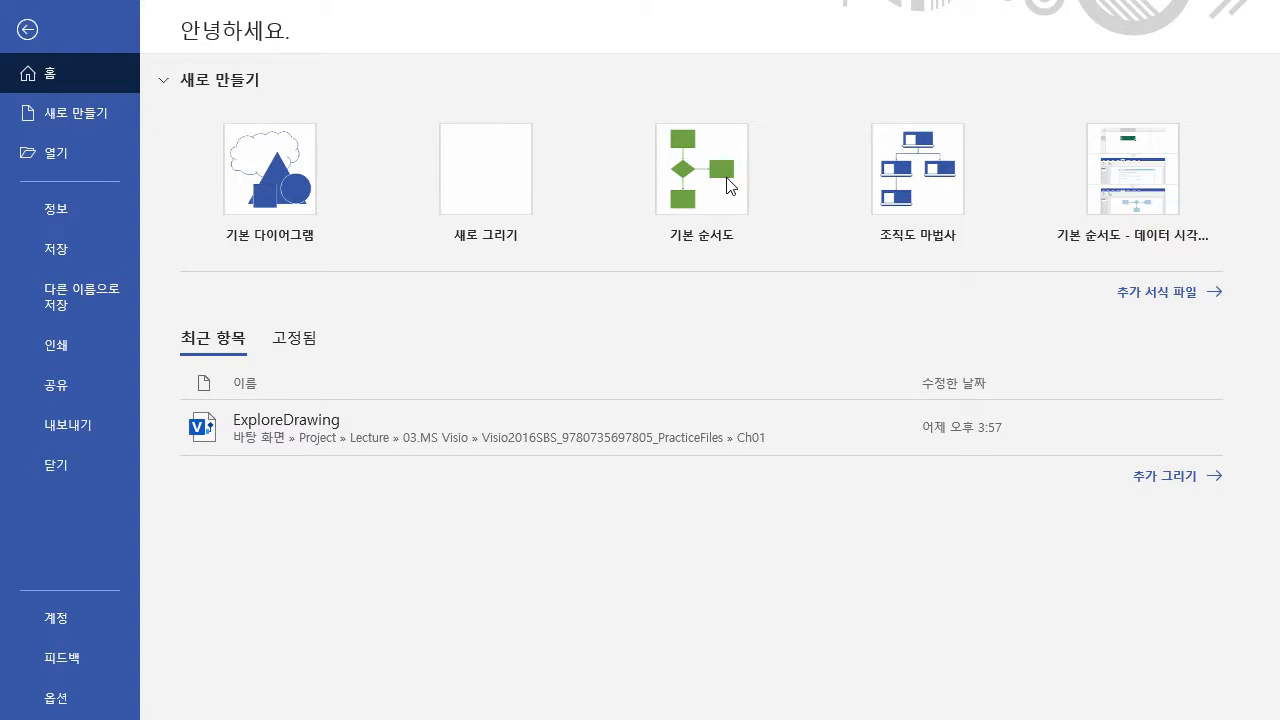
- Create a new drawing from the 기본 순서도 template and place a 시작/끝 shape on the left half of the page
{"action": "double_click", "coordinate": [727, 186]}
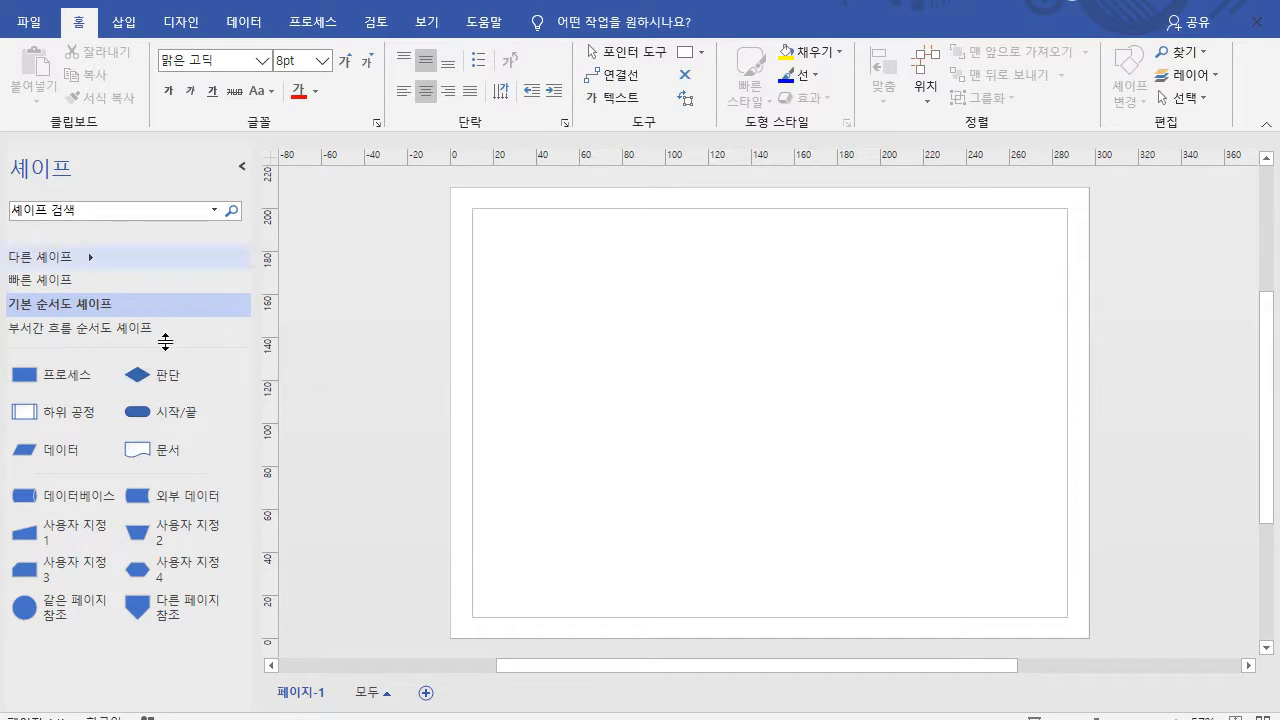
{"action": "left_click", "coordinate": [156, 421]}
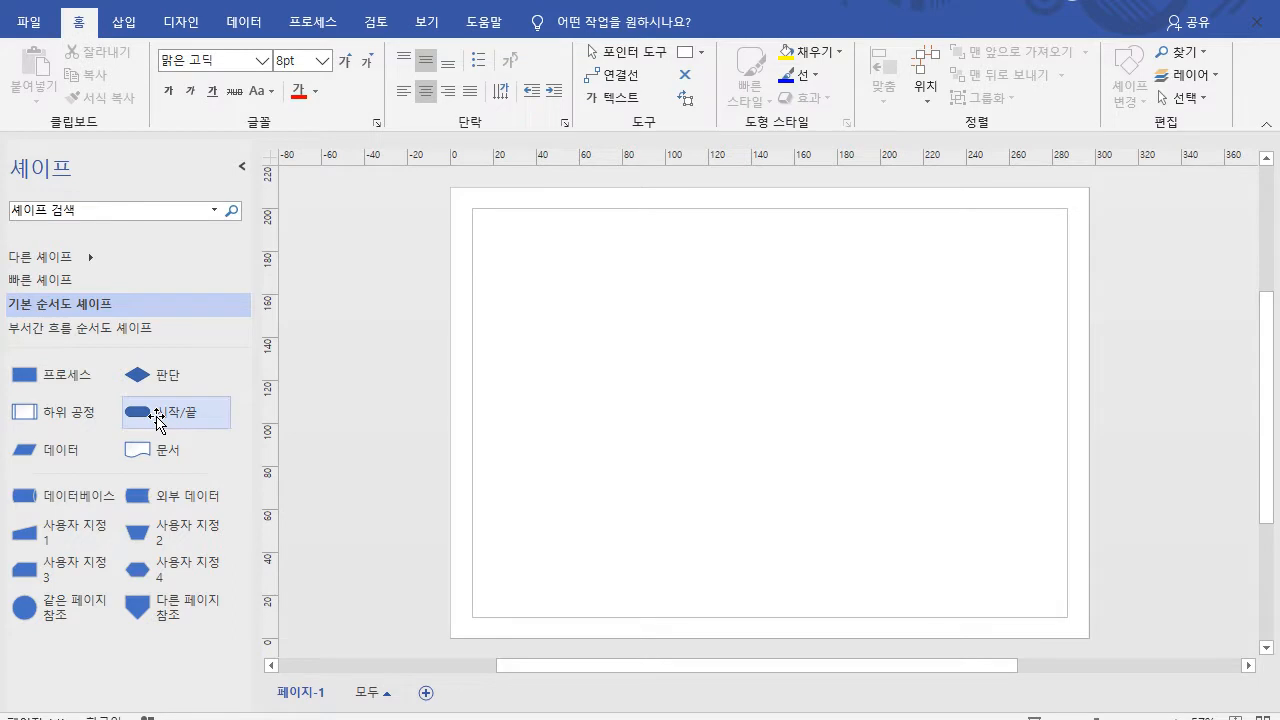
{"action": "left_click_drag", "start_coordinate": [156, 421], "coordinate": [573, 424]}
{"action": "left_click", "coordinate": [668, 400]}
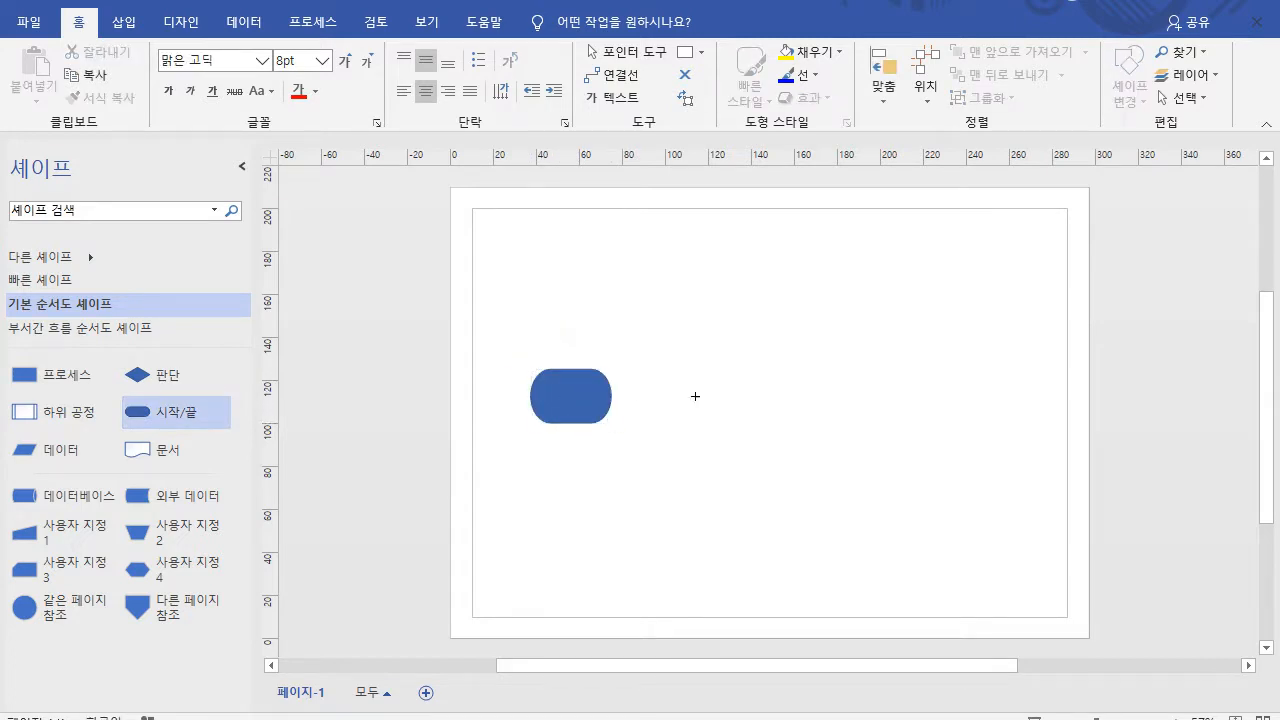
{"action": "left_click", "coordinate": [571, 395]}
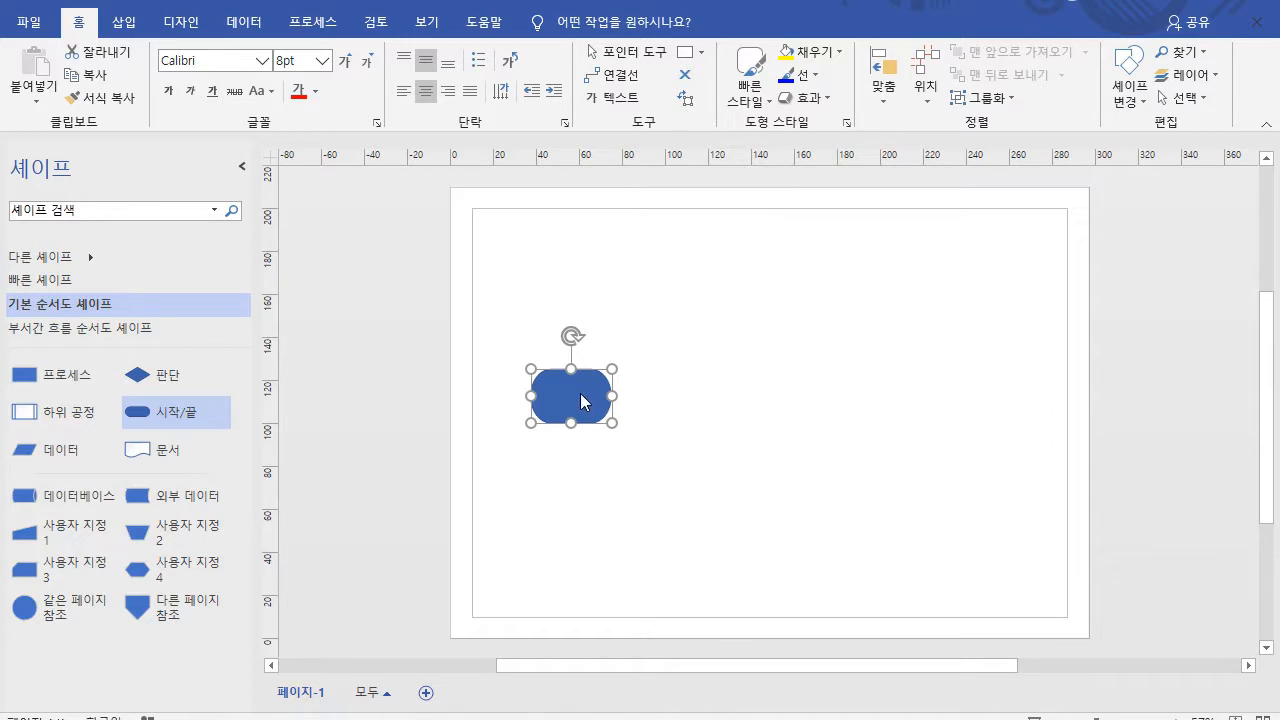
{"action": "left_click", "coordinate": [720, 406]}
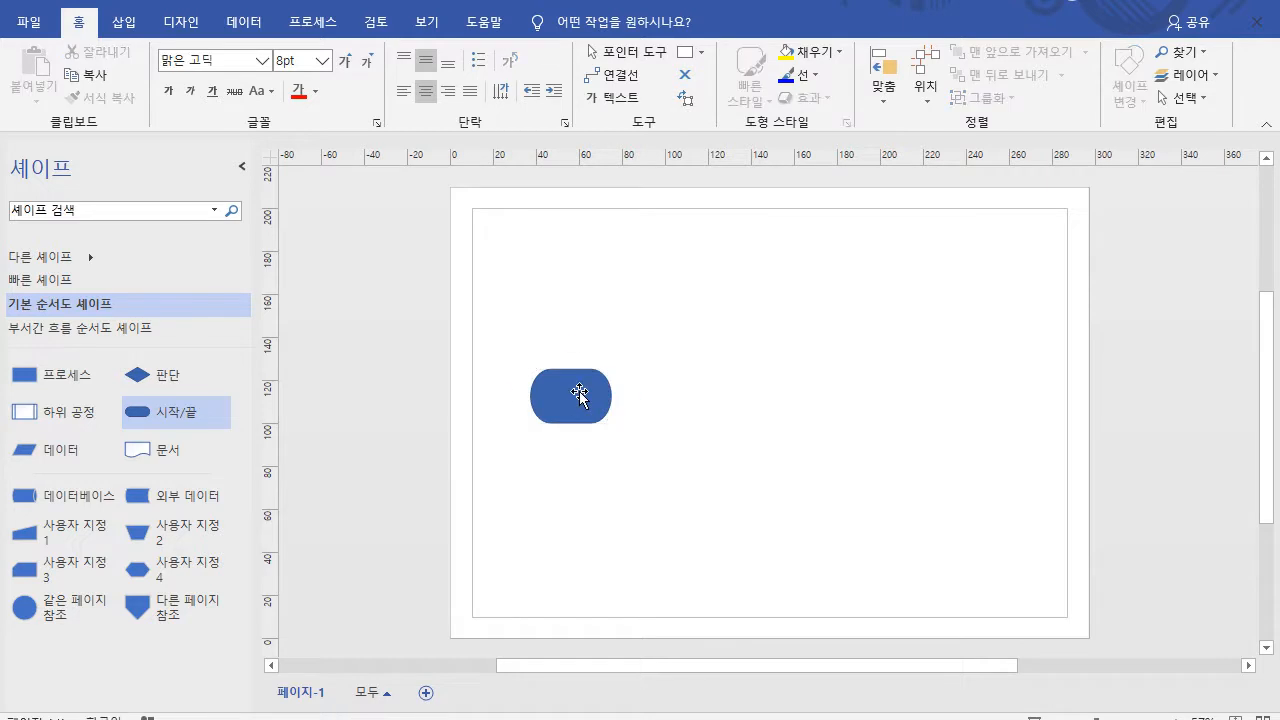
{"action": "left_click", "coordinate": [580, 396]}
{"action": "left_click", "coordinate": [677, 408]}
{"action": "mouse_move", "coordinate": [632, 397]}
{"action": "mouse_move", "coordinate": [572, 347]}
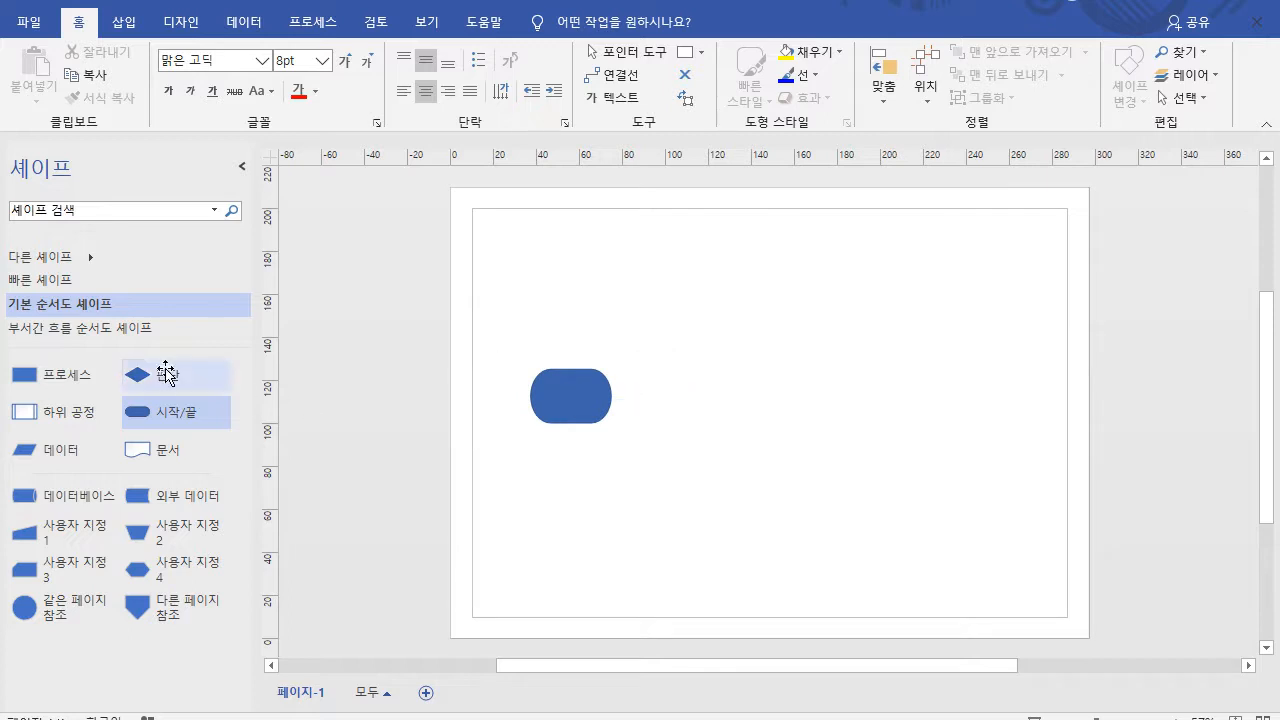
- Place an unconnected 판단 shape to the right of the 시작/끝 shape, and delete it again
{"action": "left_click", "coordinate": [213, 363]}
{"action": "left_click_drag", "start_coordinate": [213, 363], "coordinate": [726, 401]}
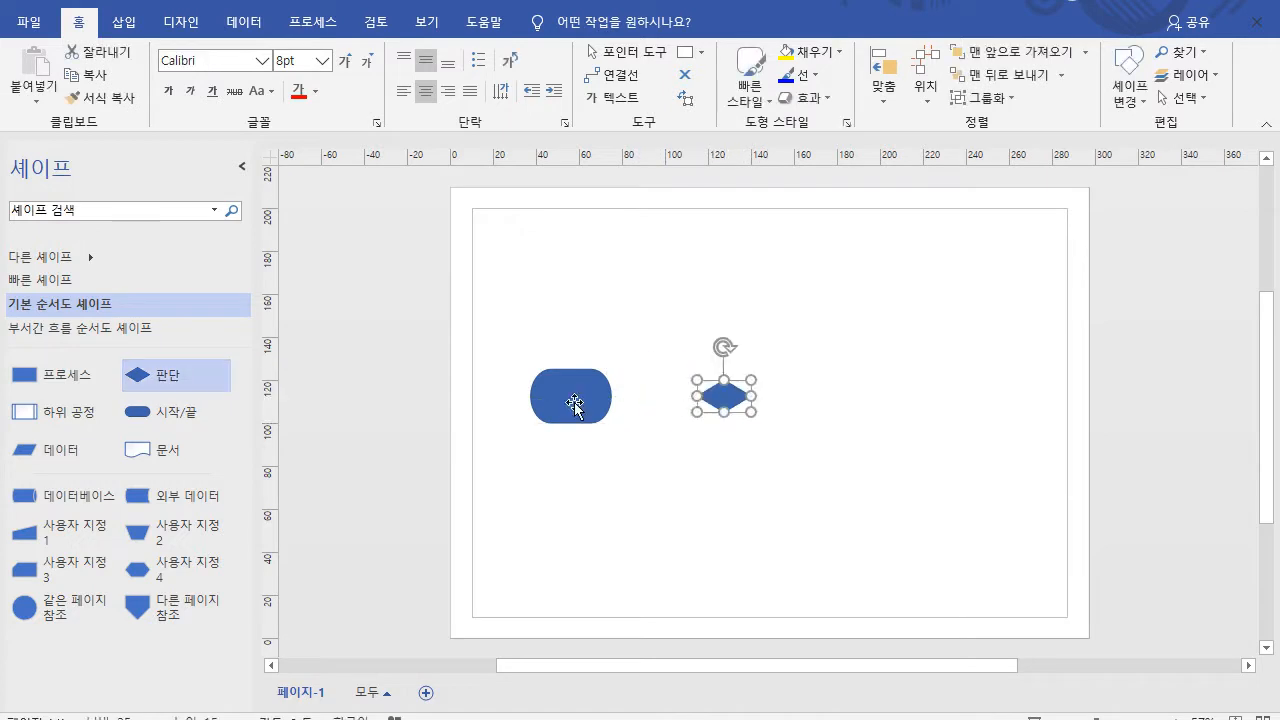
{"action": "left_click", "coordinate": [651, 438]}
{"action": "left_click", "coordinate": [582, 392]}
{"action": "left_click", "coordinate": [709, 386]}
{"action": "left_click", "coordinate": [726, 399]}
{"action": "key", "text": "Delete"}
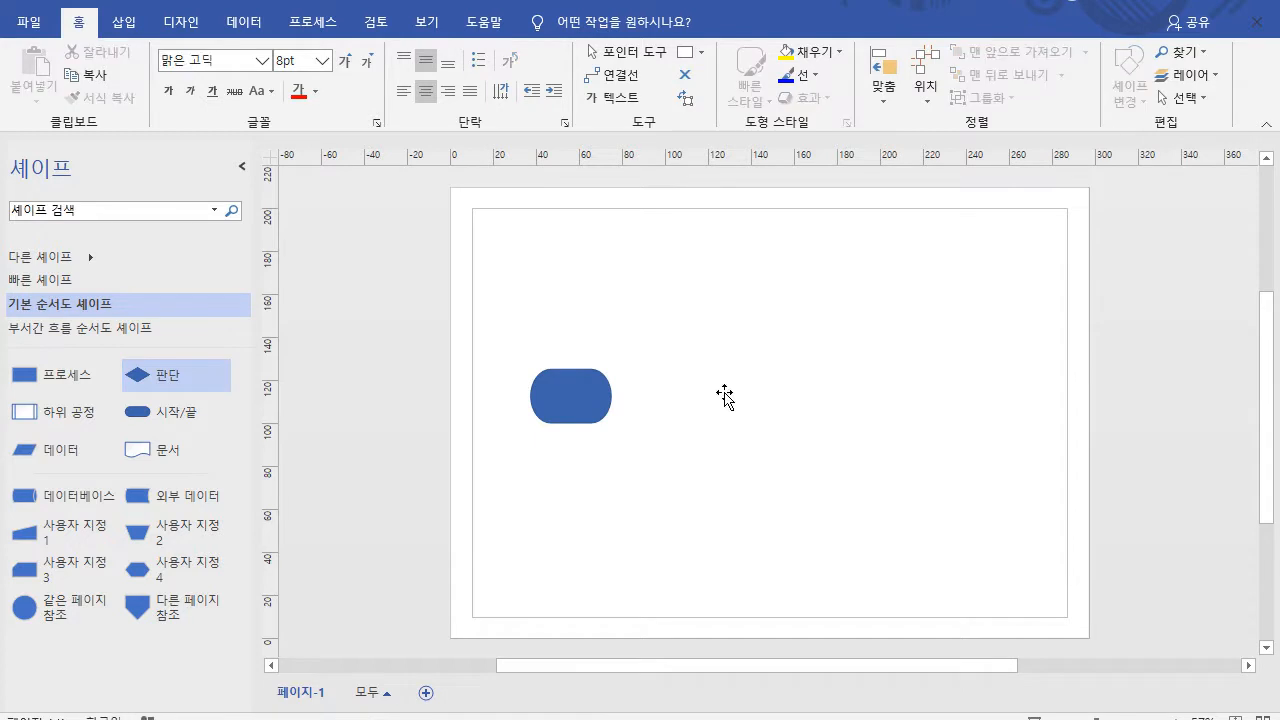
- Use AutoConnect to add a 판단 shape below the 시작/끝 shape and a 하위 공정 shape below that 판단 shape
{"action": "left_click", "coordinate": [572, 391]}
{"action": "left_click", "coordinate": [591, 507]}
{"action": "mouse_move", "coordinate": [574, 395]}
{"action": "mouse_move", "coordinate": [569, 445]}
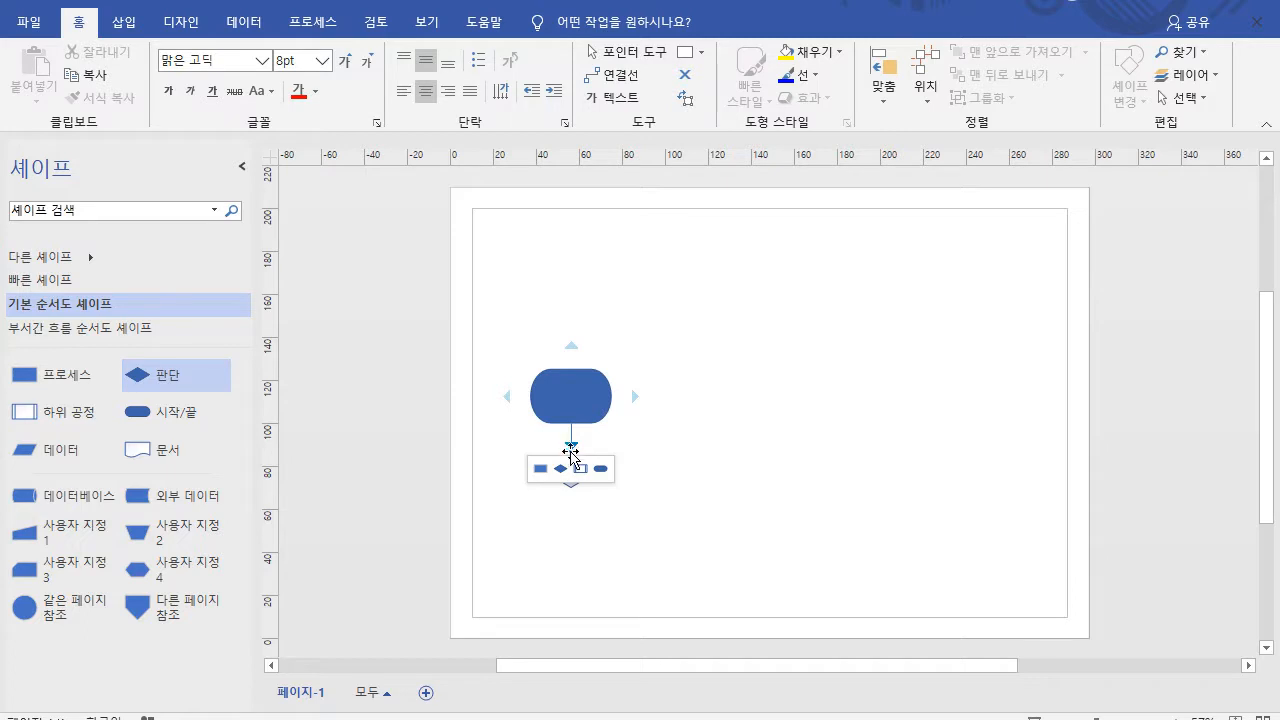
{"action": "left_click", "coordinate": [560, 468]}
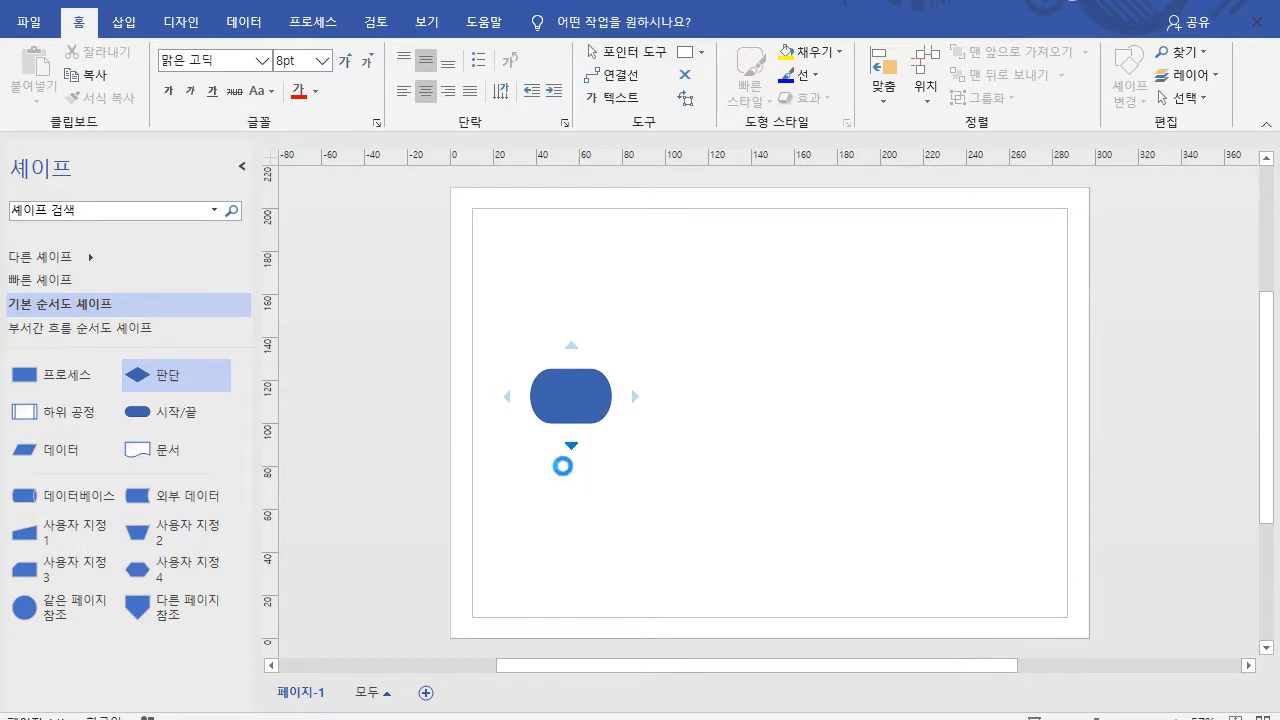
{"action": "left_click", "coordinate": [599, 526]}
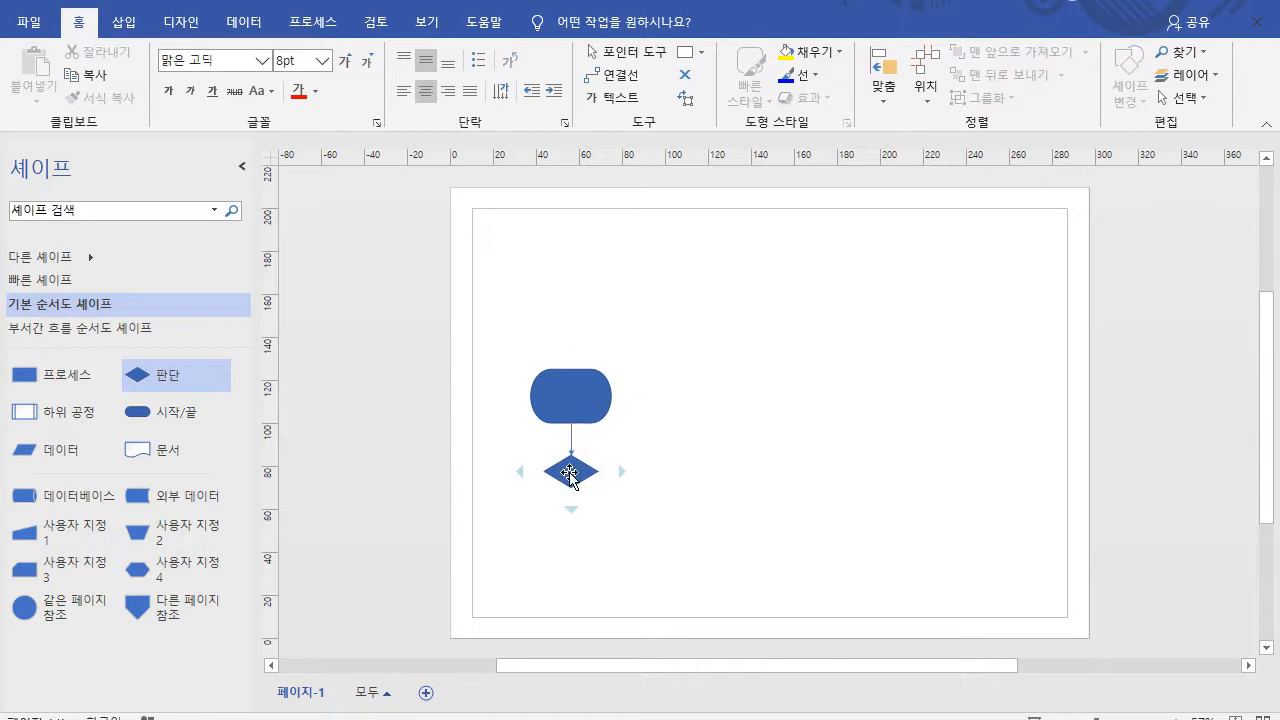
{"action": "mouse_move", "coordinate": [571, 509]}
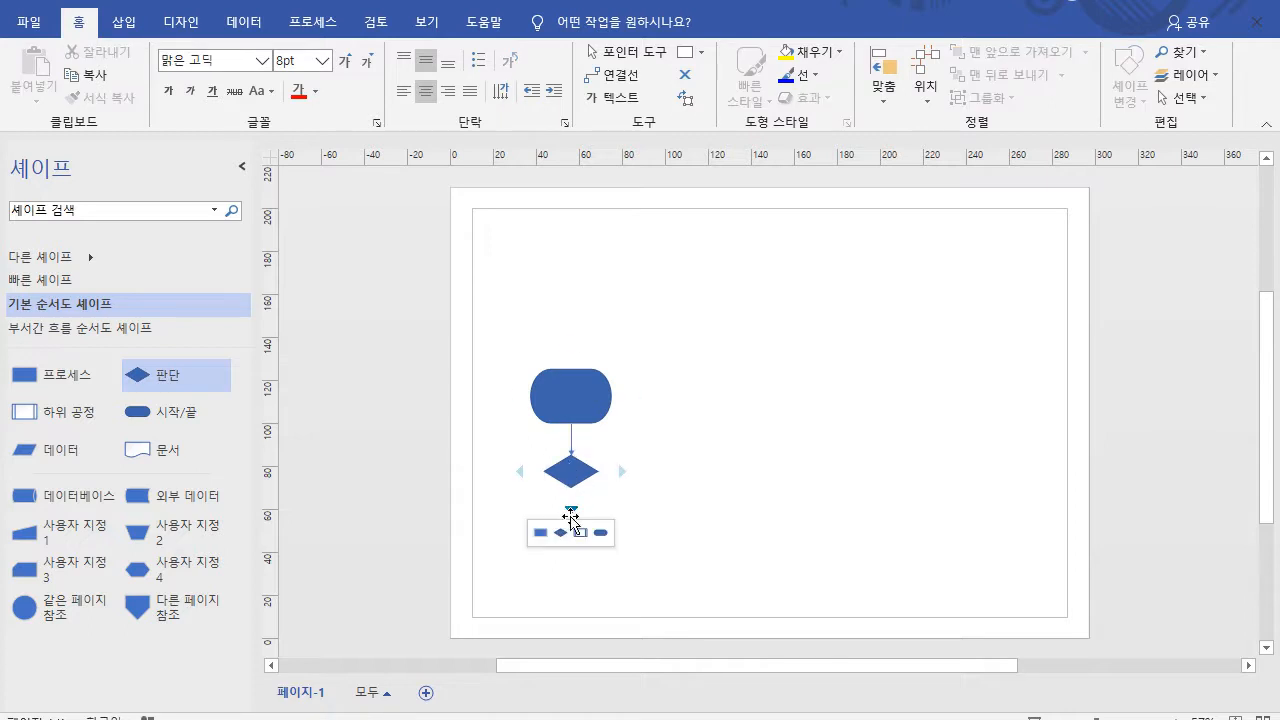
{"action": "left_click", "coordinate": [580, 538]}
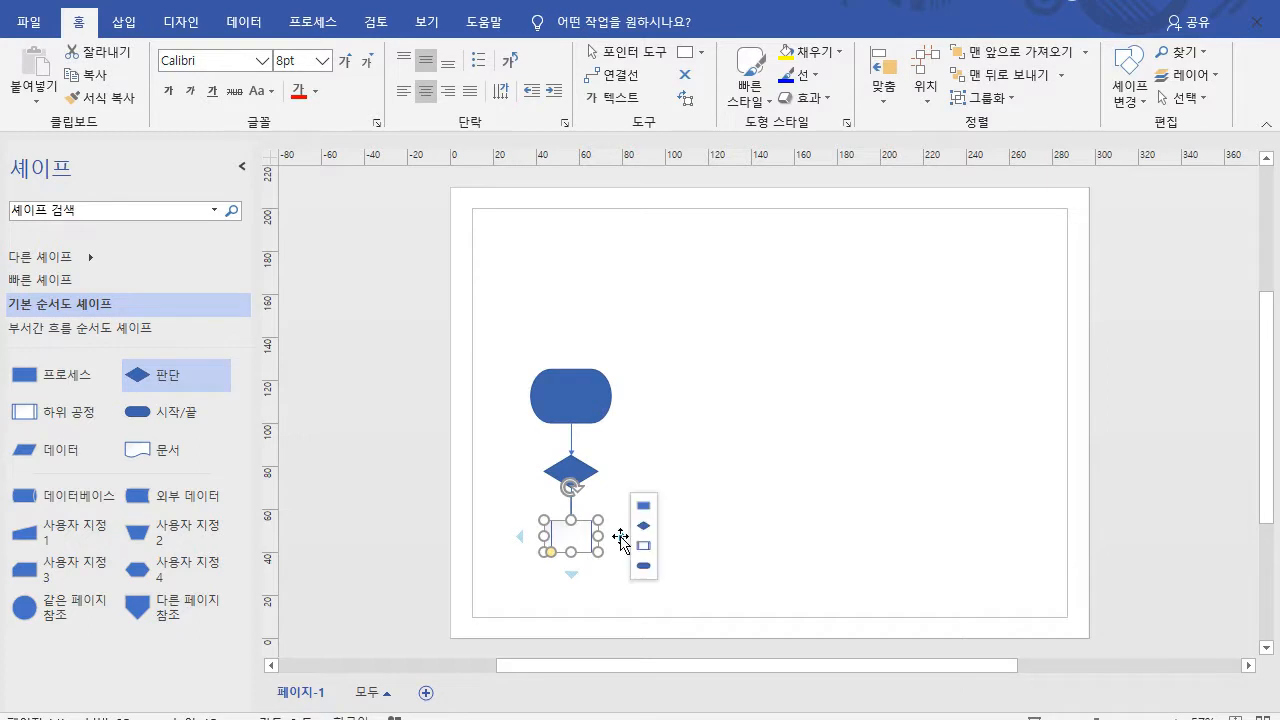
- Extend the chain with two connected 판단 shapes to the right of the 하위 공정 shape and a third above the last one
{"action": "left_click", "coordinate": [644, 525]}
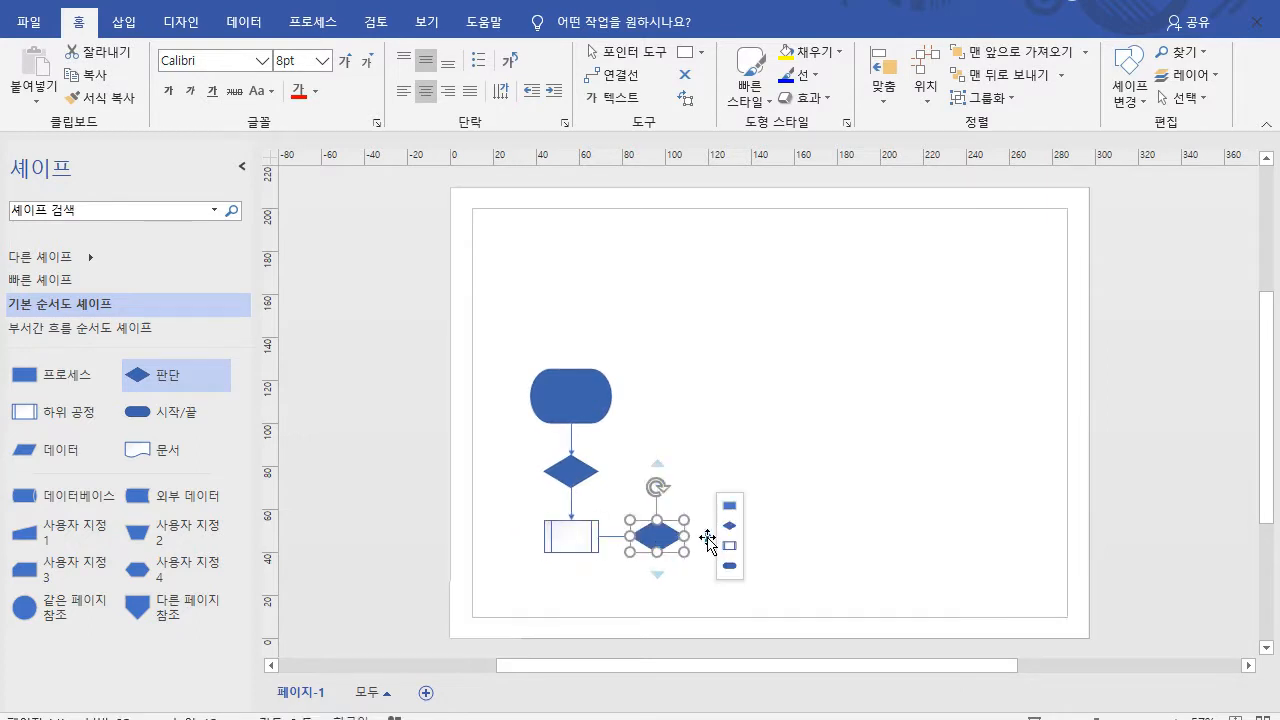
{"action": "left_click", "coordinate": [729, 525]}
{"action": "mouse_move", "coordinate": [743, 467]}
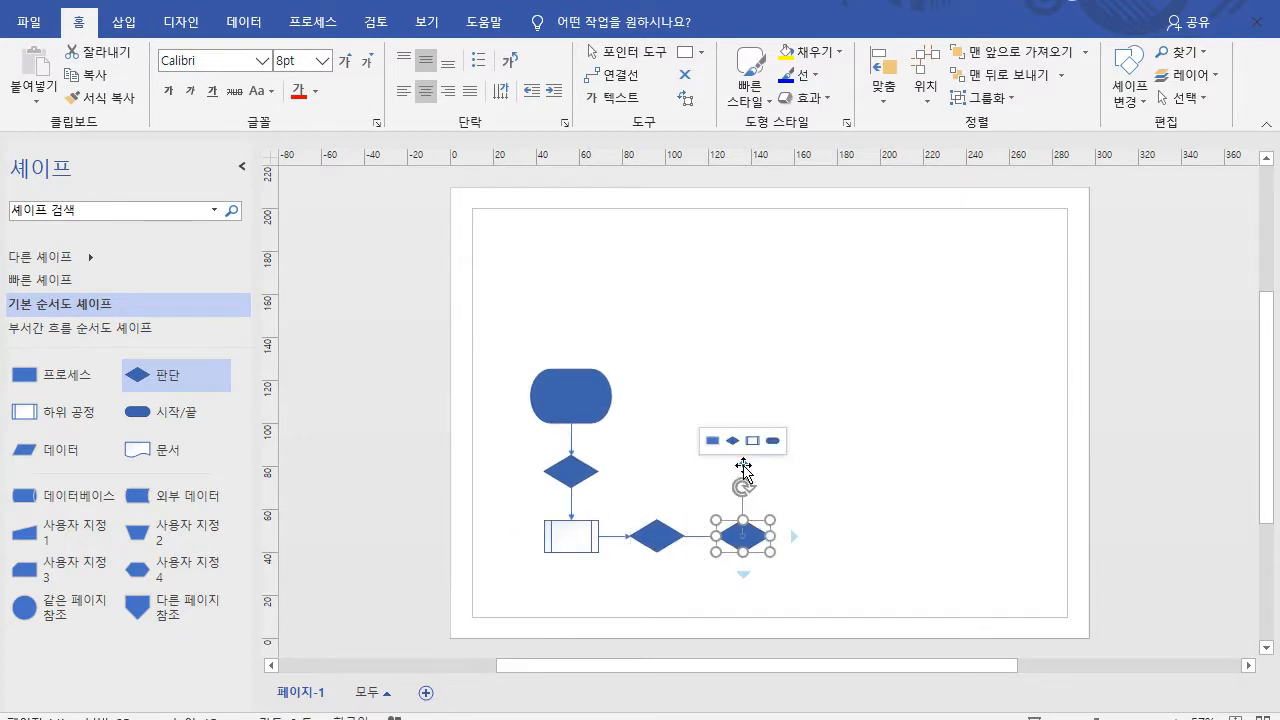
{"action": "left_click", "coordinate": [733, 440]}
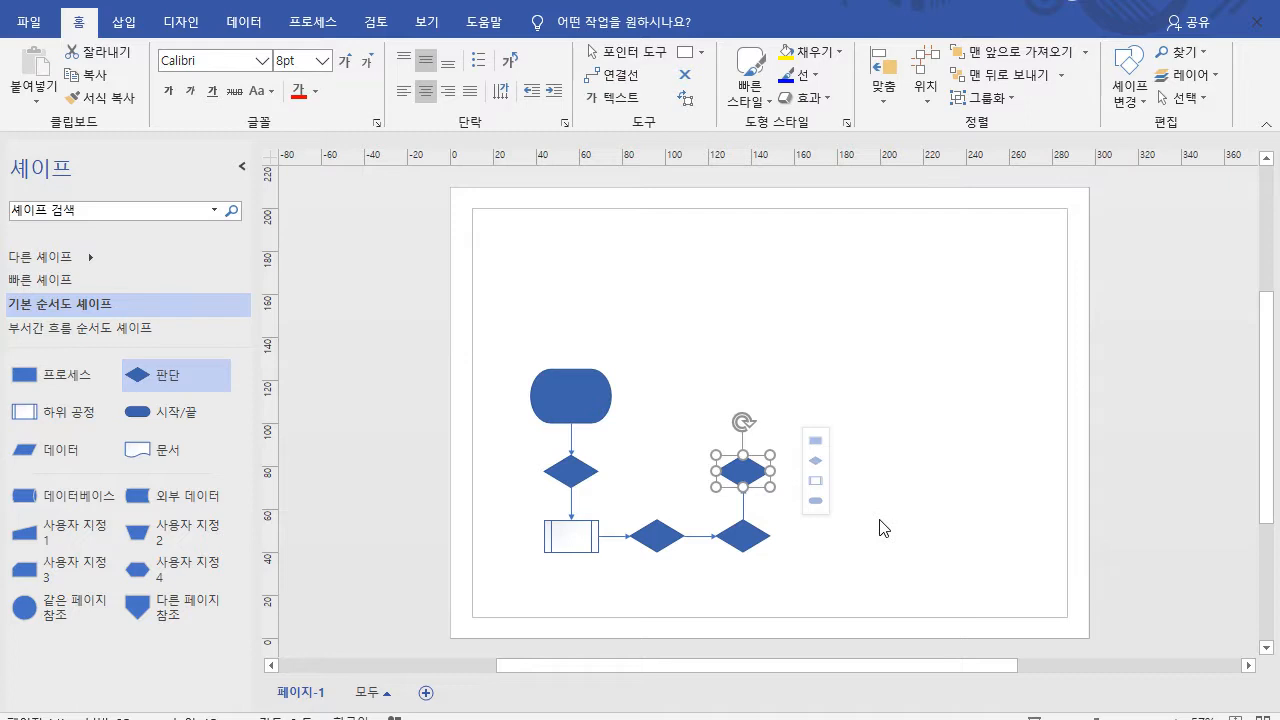
{"action": "left_click", "coordinate": [879, 528]}
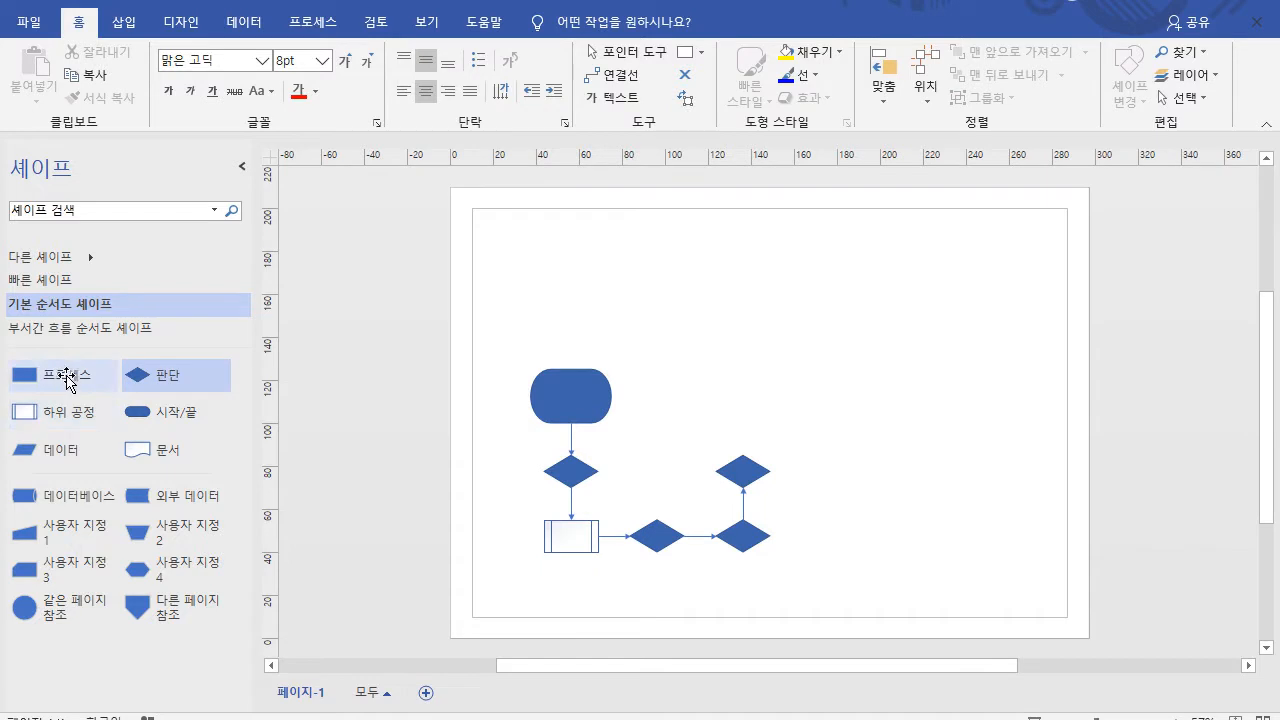
- Place a 프로세스 shape in the upper right of the page and try to link the 시작/끝 shape to it with a connector
{"action": "left_click_drag", "start_coordinate": [65, 378], "coordinate": [858, 355]}
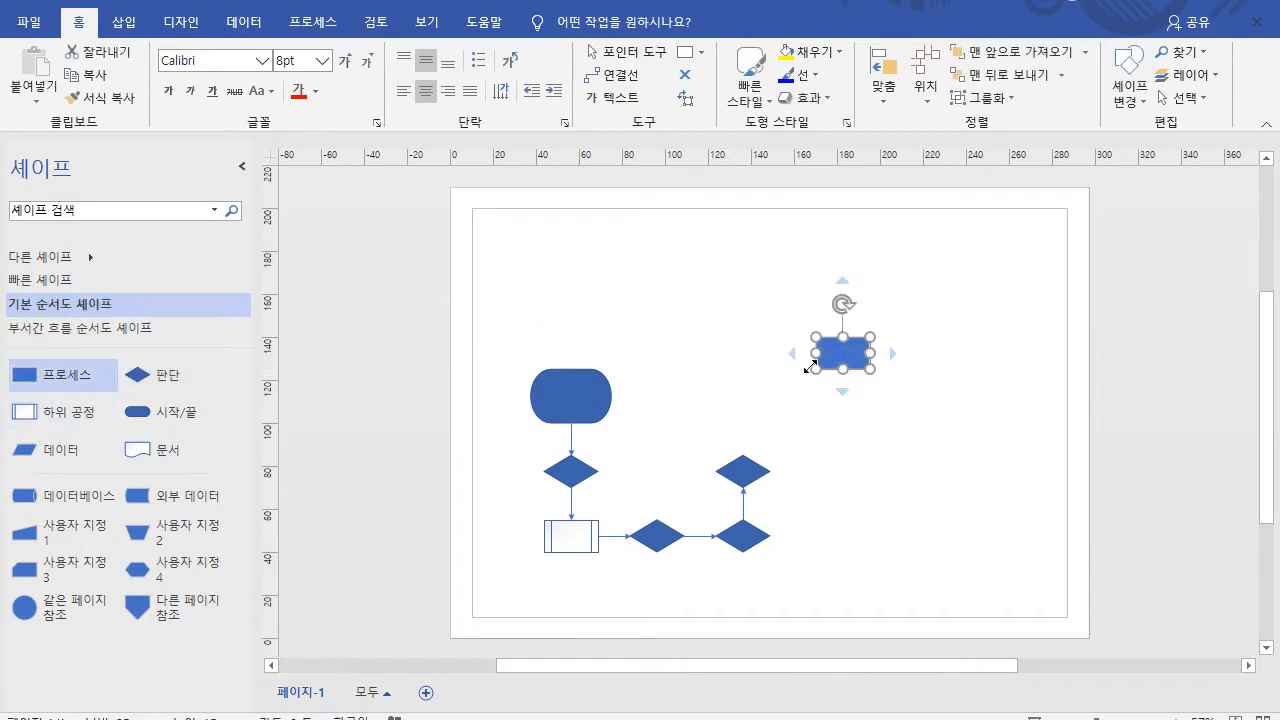
{"action": "left_click", "coordinate": [613, 75]}
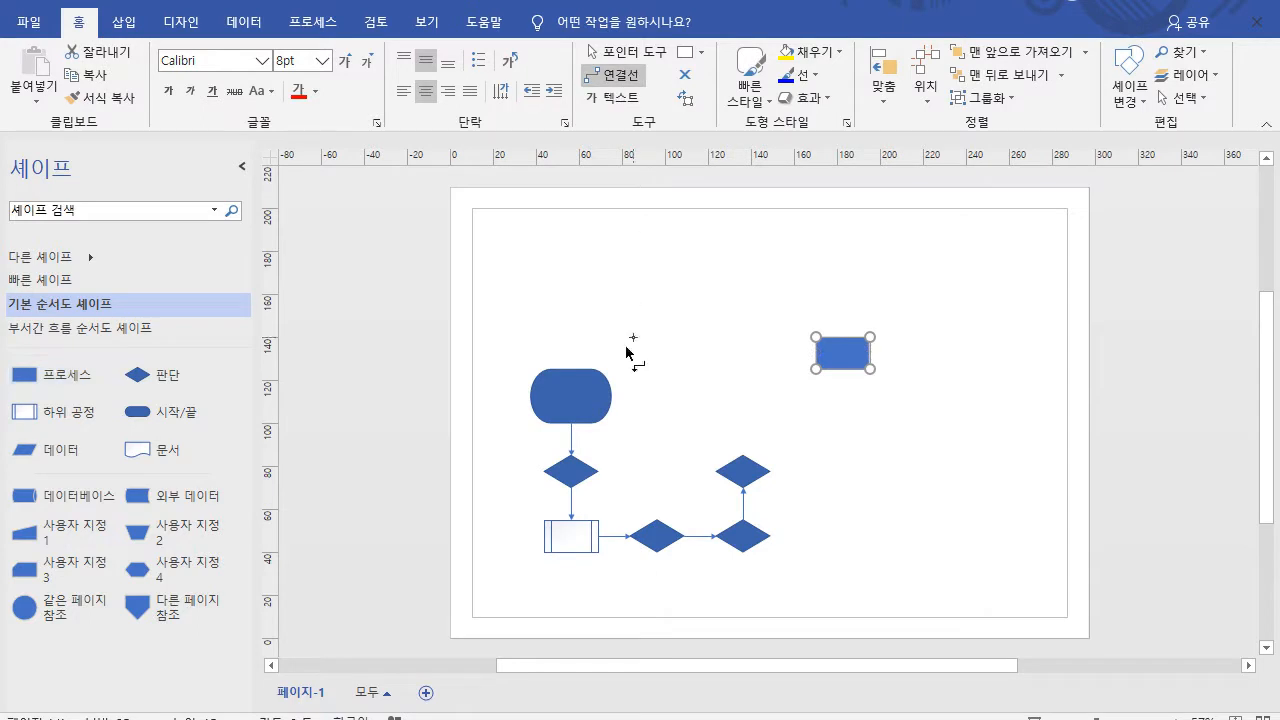
{"action": "left_click", "coordinate": [608, 396]}
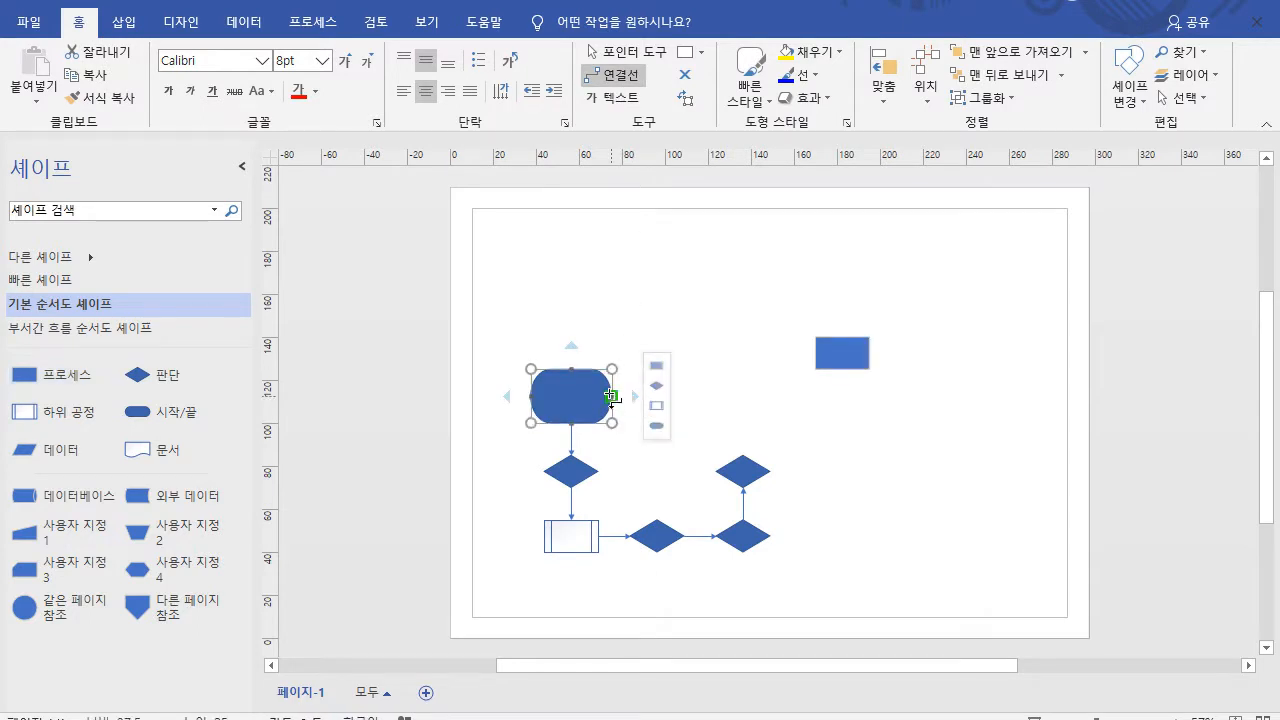
{"action": "left_click_drag", "start_coordinate": [614, 397], "coordinate": [810, 352]}
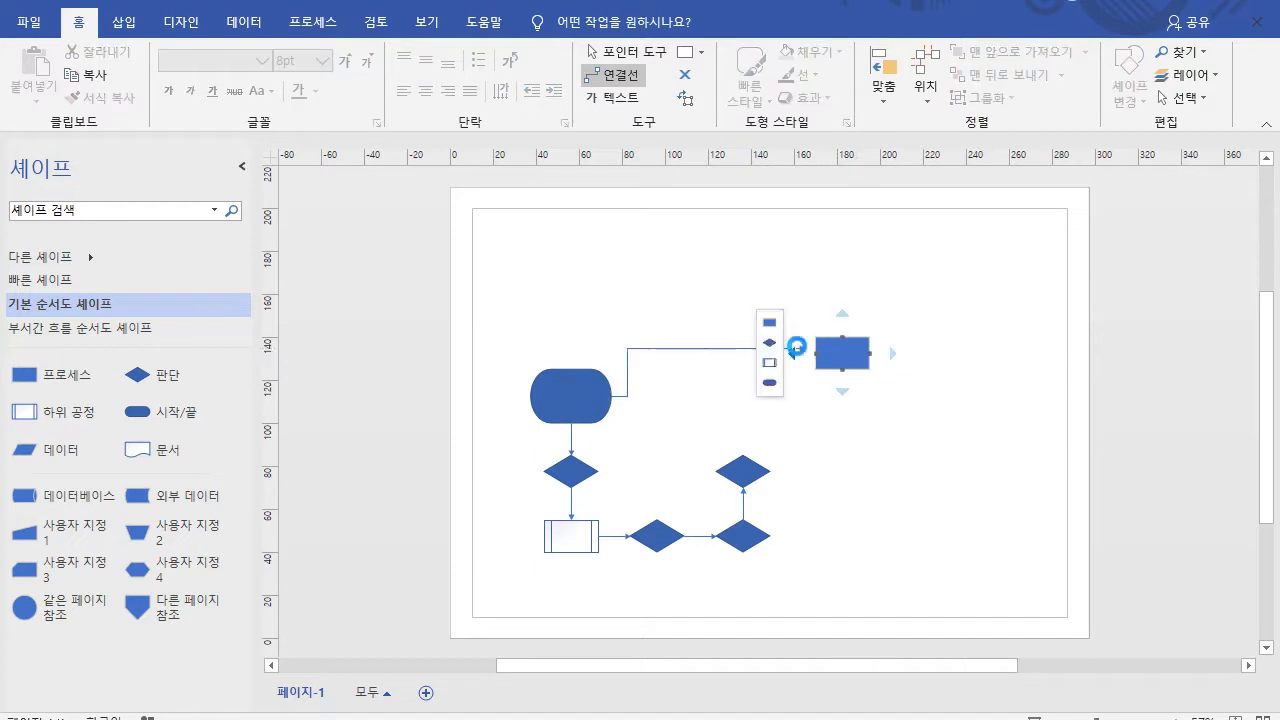
{"action": "left_click", "coordinate": [796, 350]}
{"action": "left_click", "coordinate": [849, 441]}
- Delete both 프로세스 shapes and the loose connector running from the 시작/끝 shape
{"action": "left_click", "coordinate": [770, 356]}
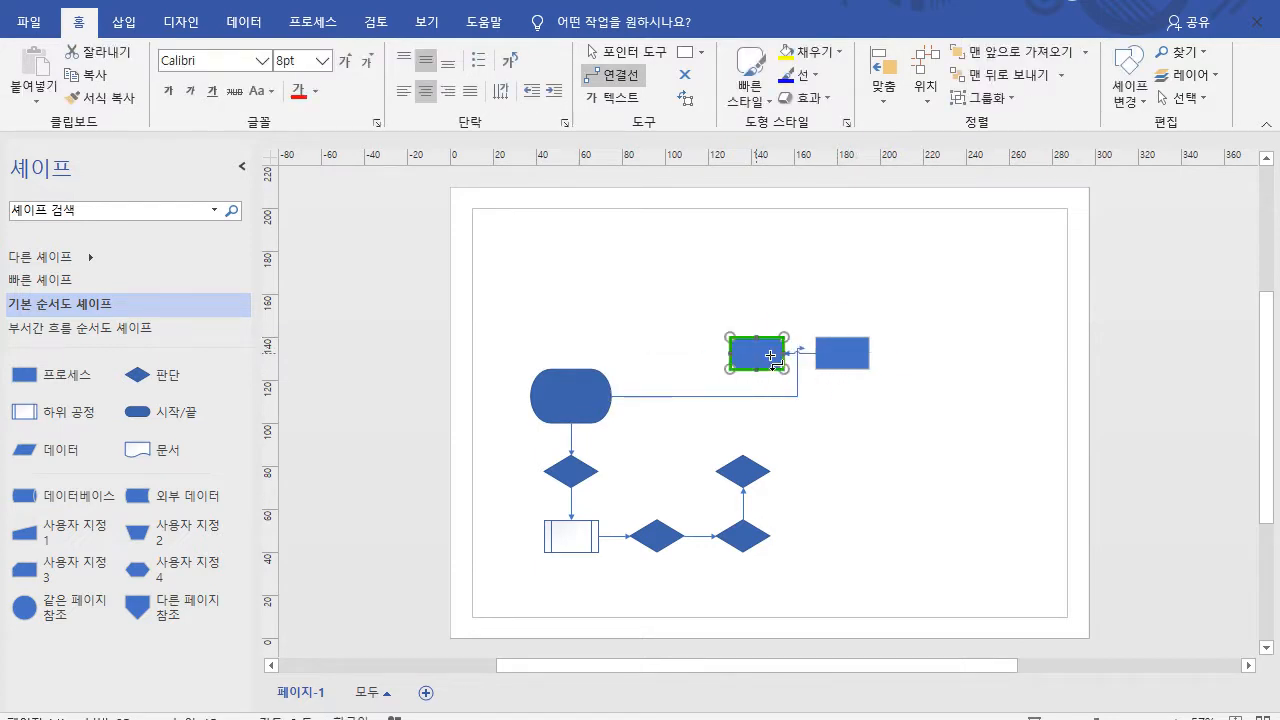
{"action": "key", "text": "Delete"}
{"action": "left_click", "coordinate": [838, 355]}
{"action": "key", "text": "Delete"}
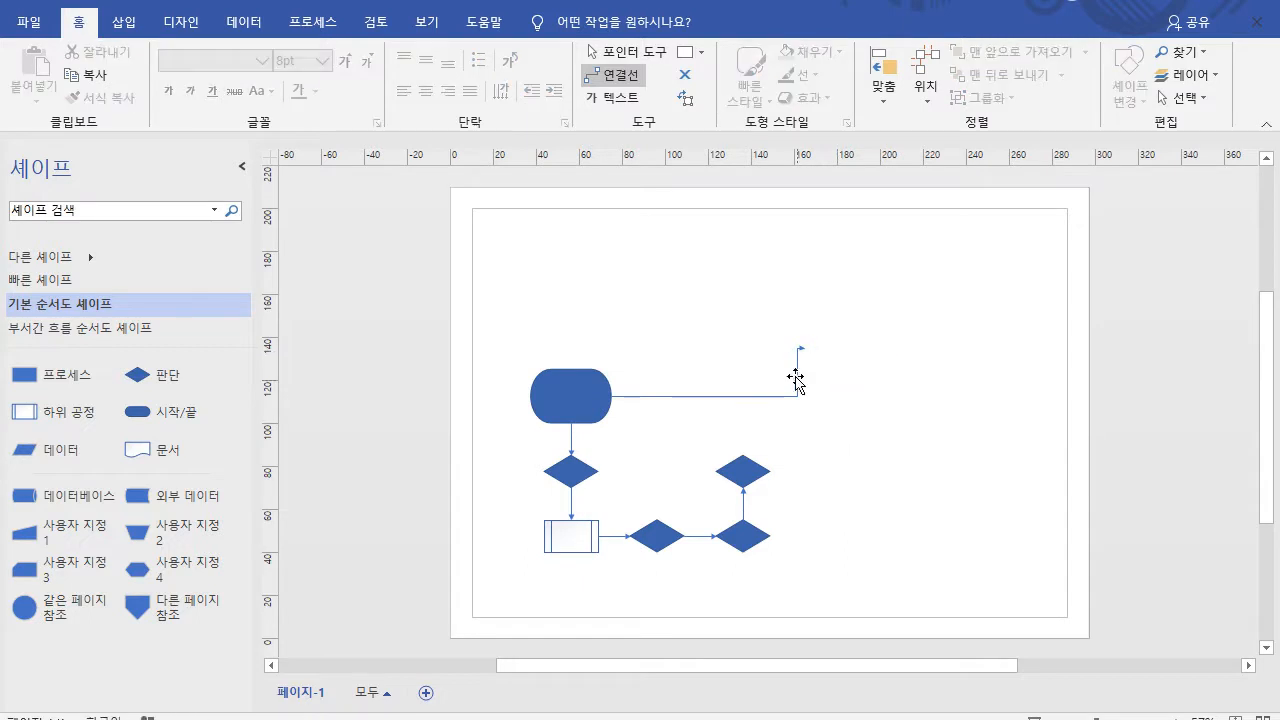
{"action": "left_click", "coordinate": [797, 383]}
{"action": "key", "text": "Delete"}
- Move the 데이터베이스 master into the stencil's quick shapes group, directly after 프로세스
{"action": "mouse_move", "coordinate": [571, 348]}
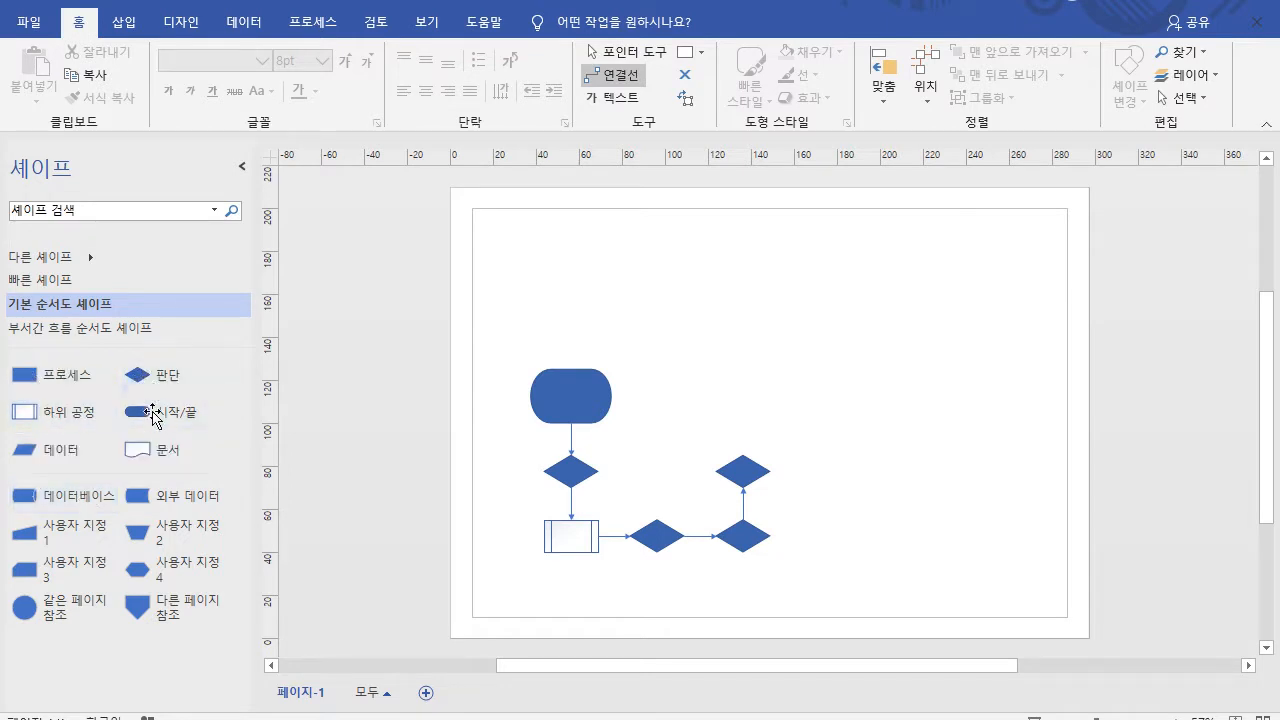
{"action": "left_click_drag", "start_coordinate": [77, 495], "coordinate": [89, 391]}
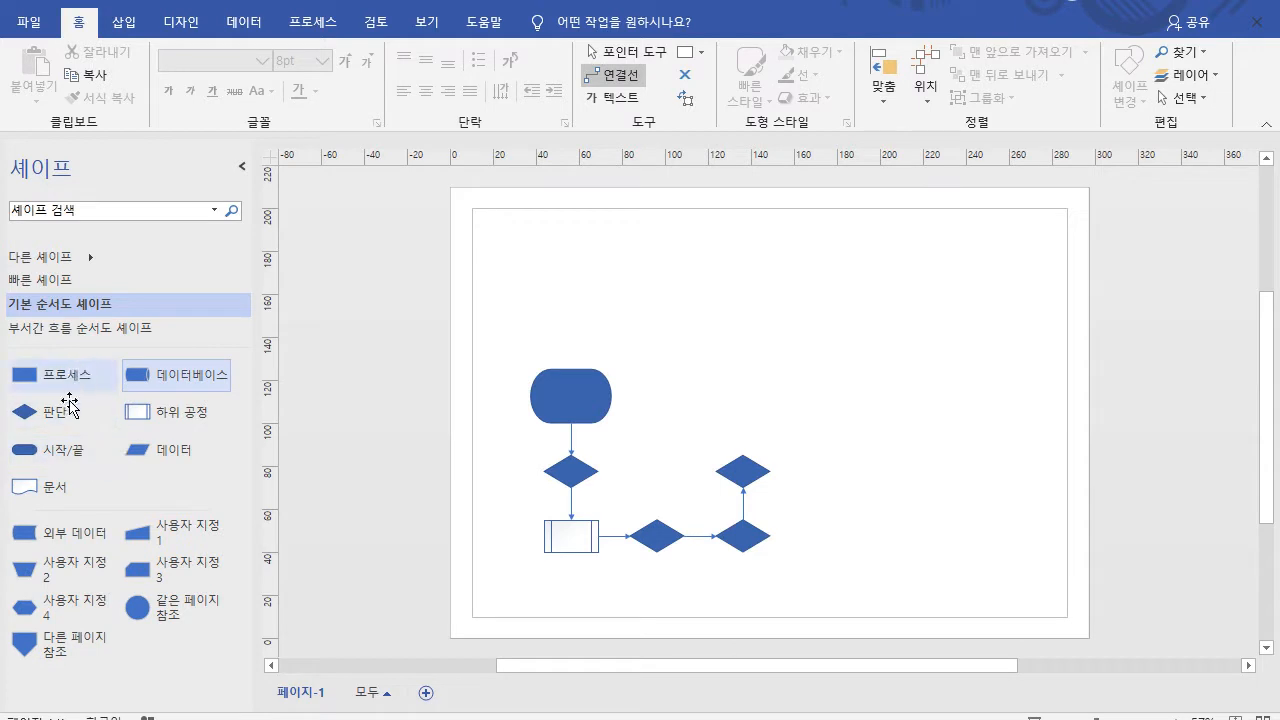
{"action": "left_click_drag", "start_coordinate": [181, 377], "coordinate": [577, 390]}
{"action": "left_click", "coordinate": [661, 400]}
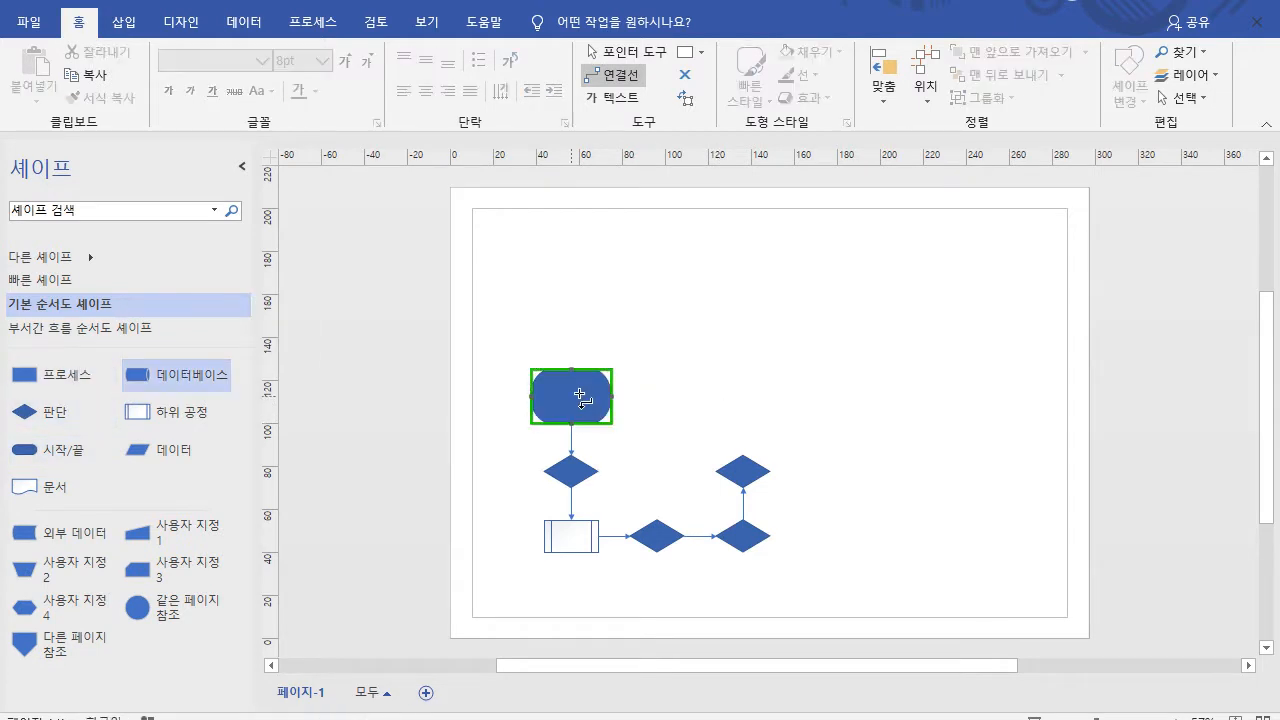
- Switch to the Pointer tool and use AutoConnect to add a 데이터베이스 shape above the 시작/끝 shape
{"action": "left_click", "coordinate": [580, 397]}
{"action": "left_click", "coordinate": [648, 51]}
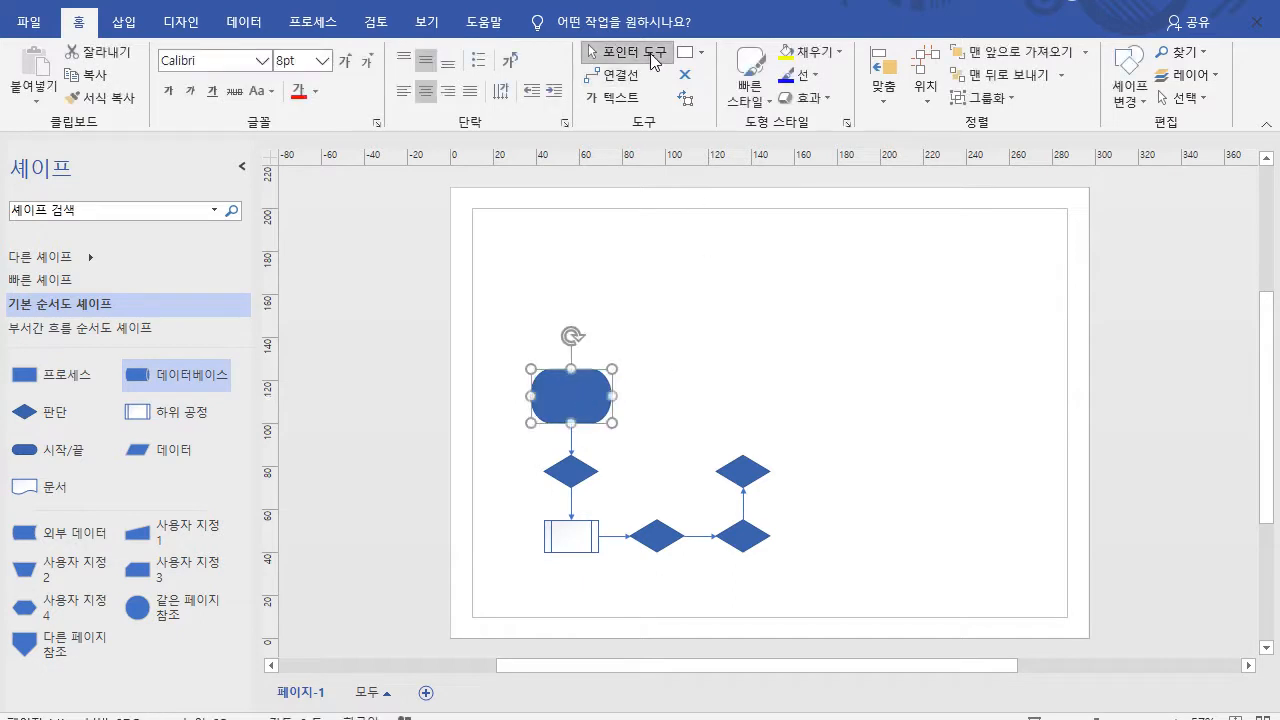
{"action": "left_click", "coordinate": [570, 398]}
{"action": "left_click", "coordinate": [665, 429]}
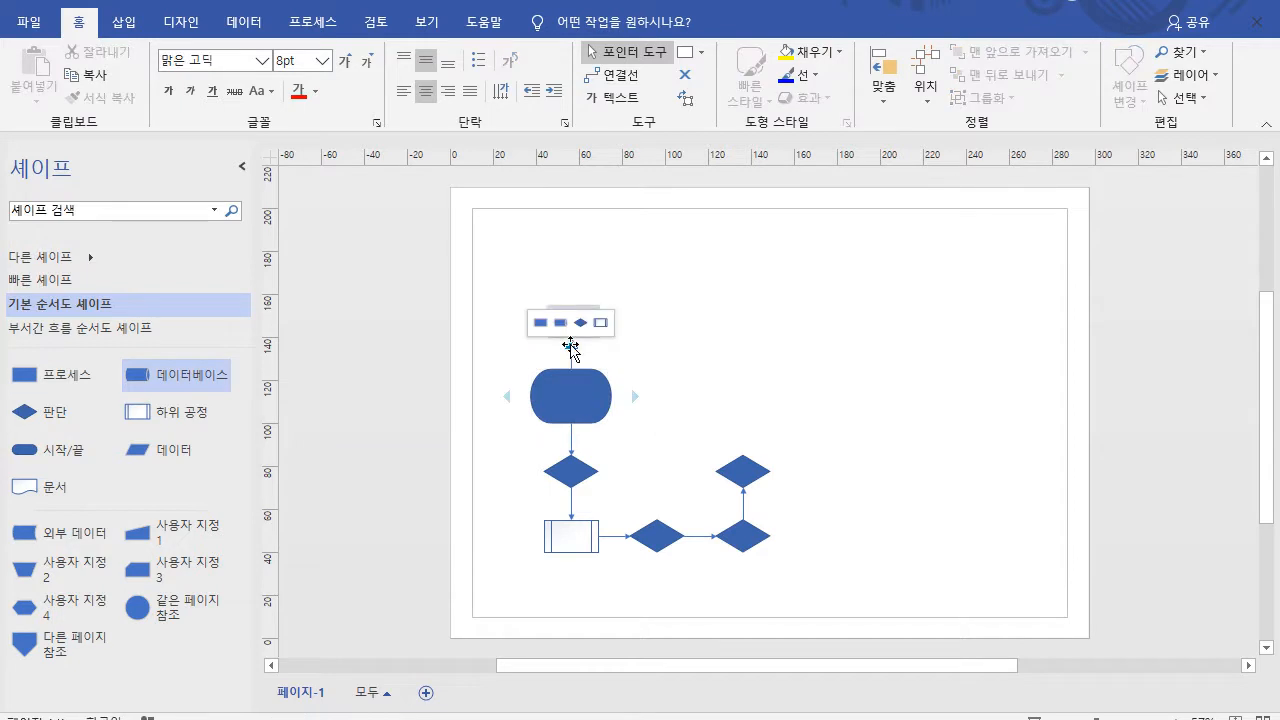
{"action": "left_click", "coordinate": [559, 322]}
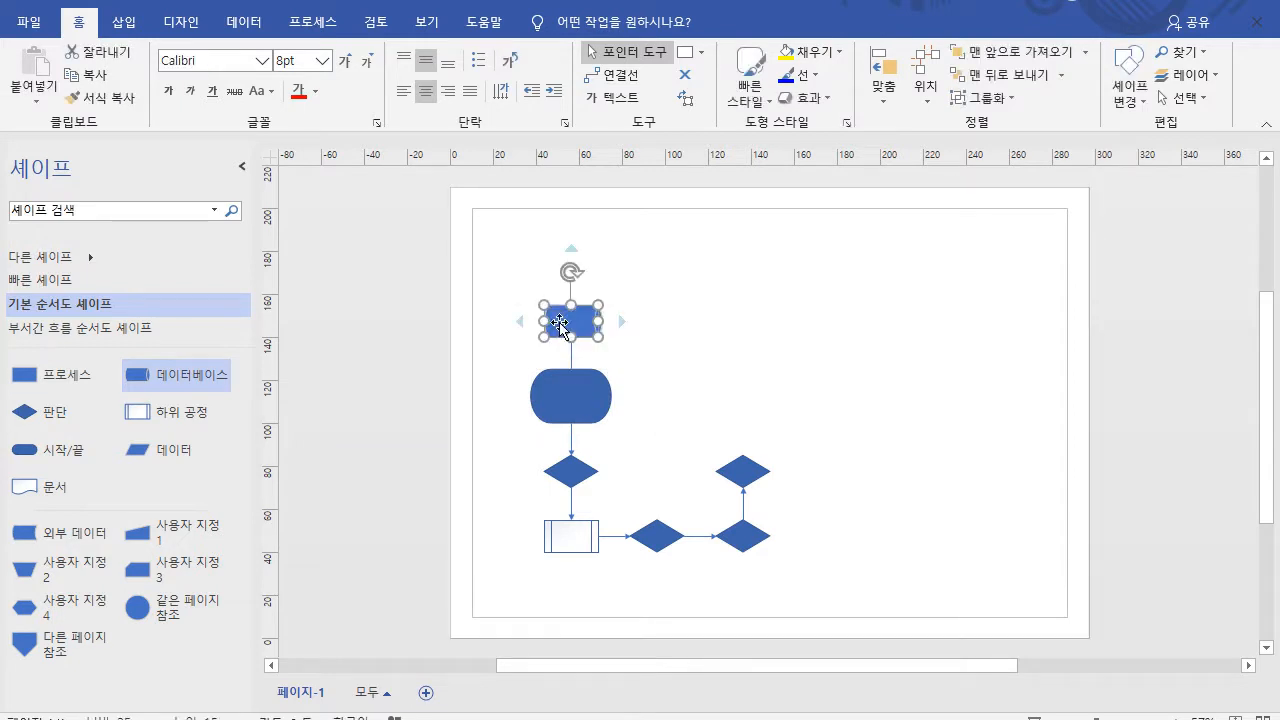
{"action": "left_click", "coordinate": [689, 372]}
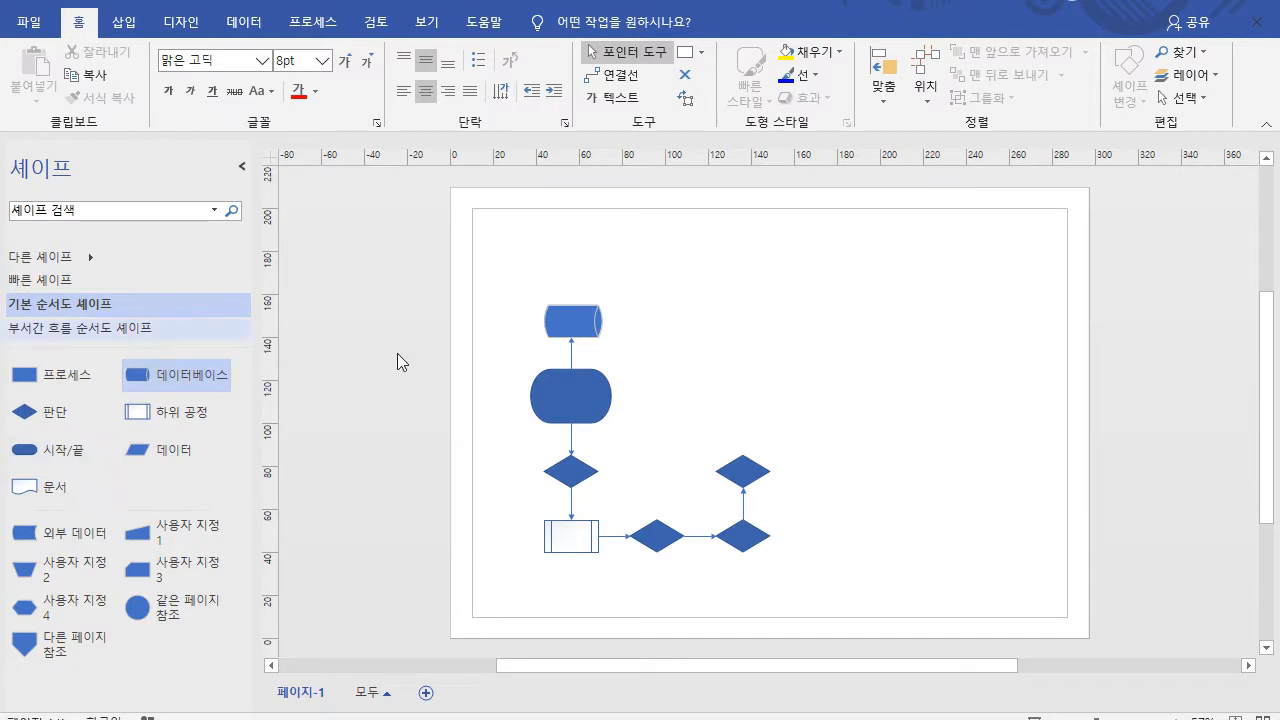
- Move the 사용자 지정 1 master into the quick shapes after 판단, and AutoConnect one to the right of the 시작/끝 shape
{"action": "mouse_move", "coordinate": [620, 322]}
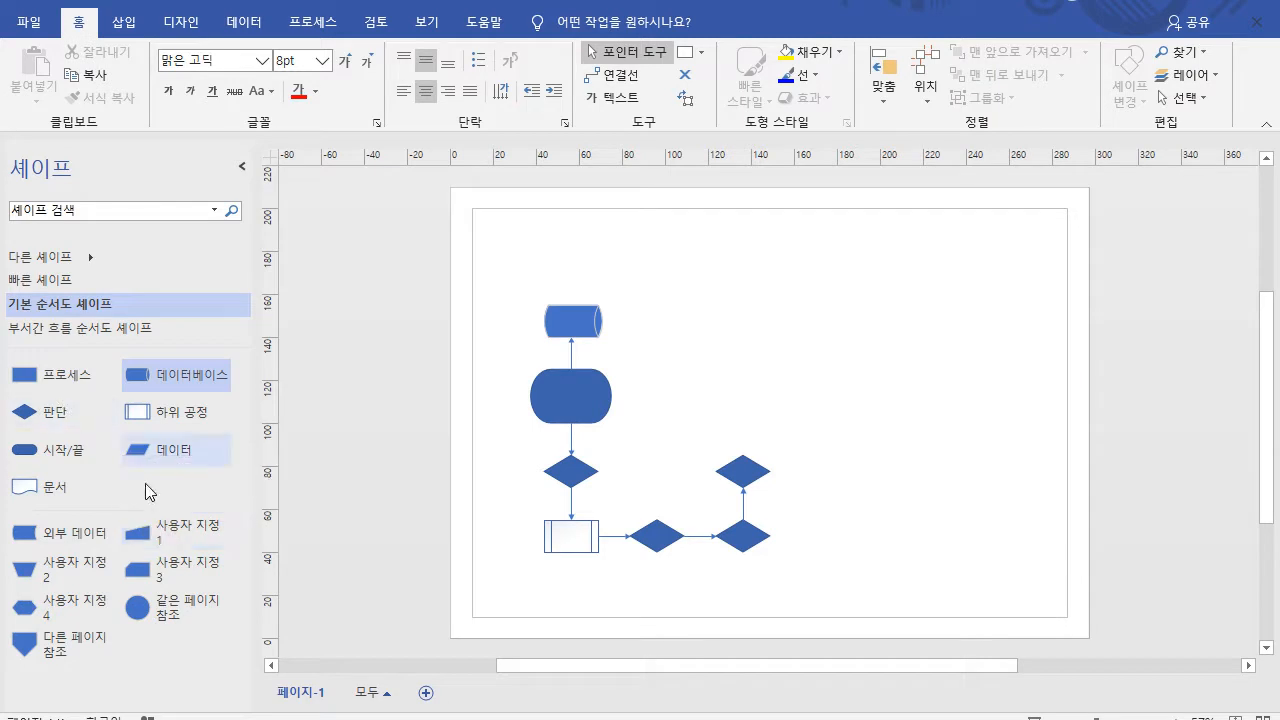
{"action": "left_click_drag", "start_coordinate": [170, 535], "coordinate": [148, 382]}
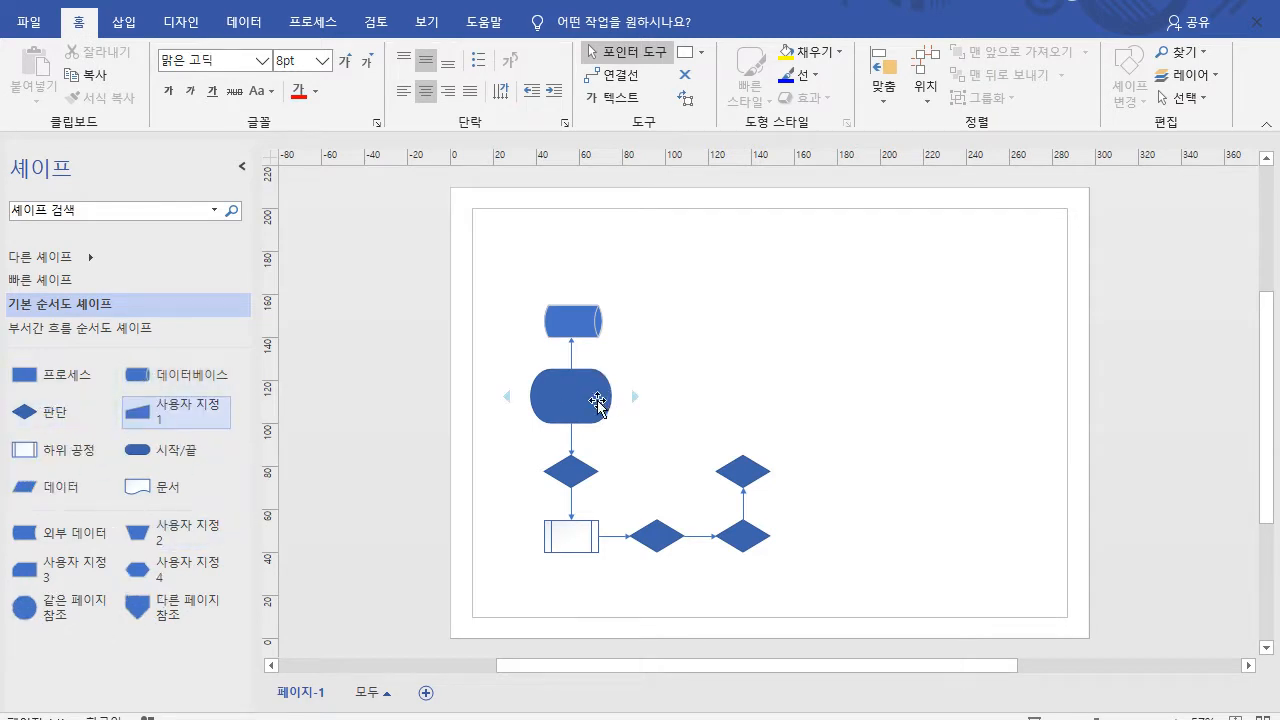
{"action": "mouse_move", "coordinate": [637, 398]}
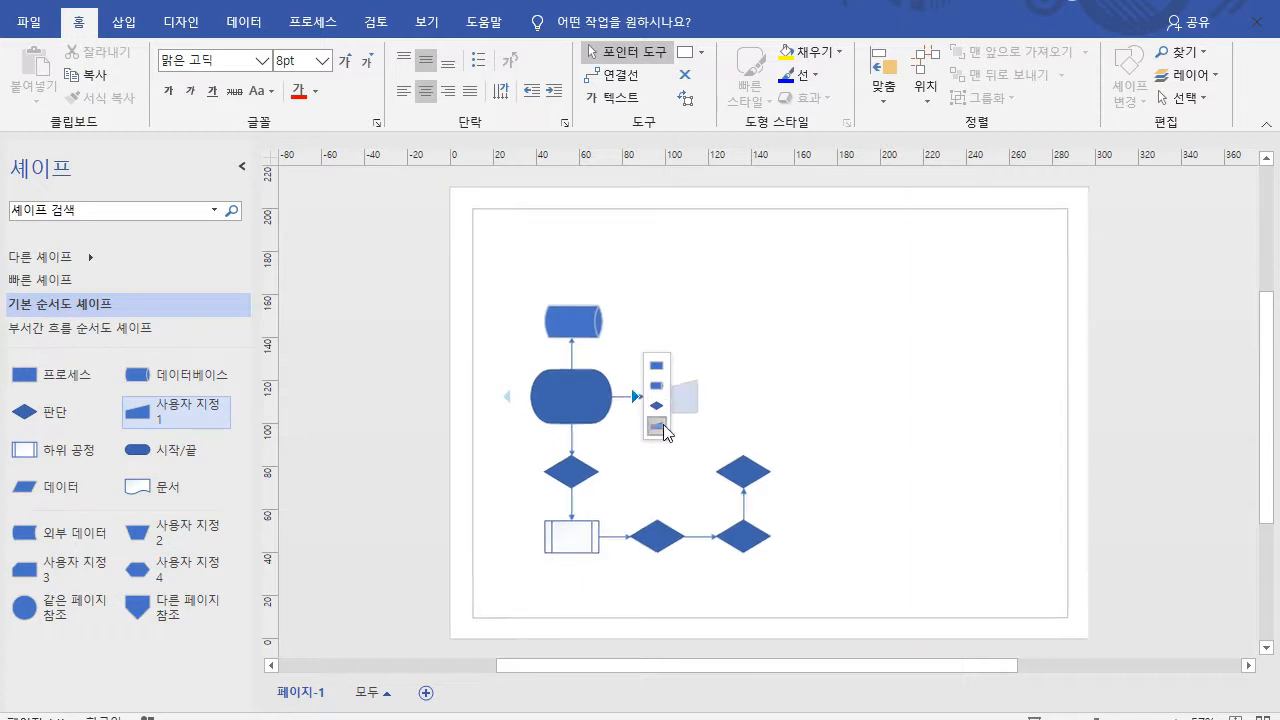
{"action": "left_click", "coordinate": [657, 427]}
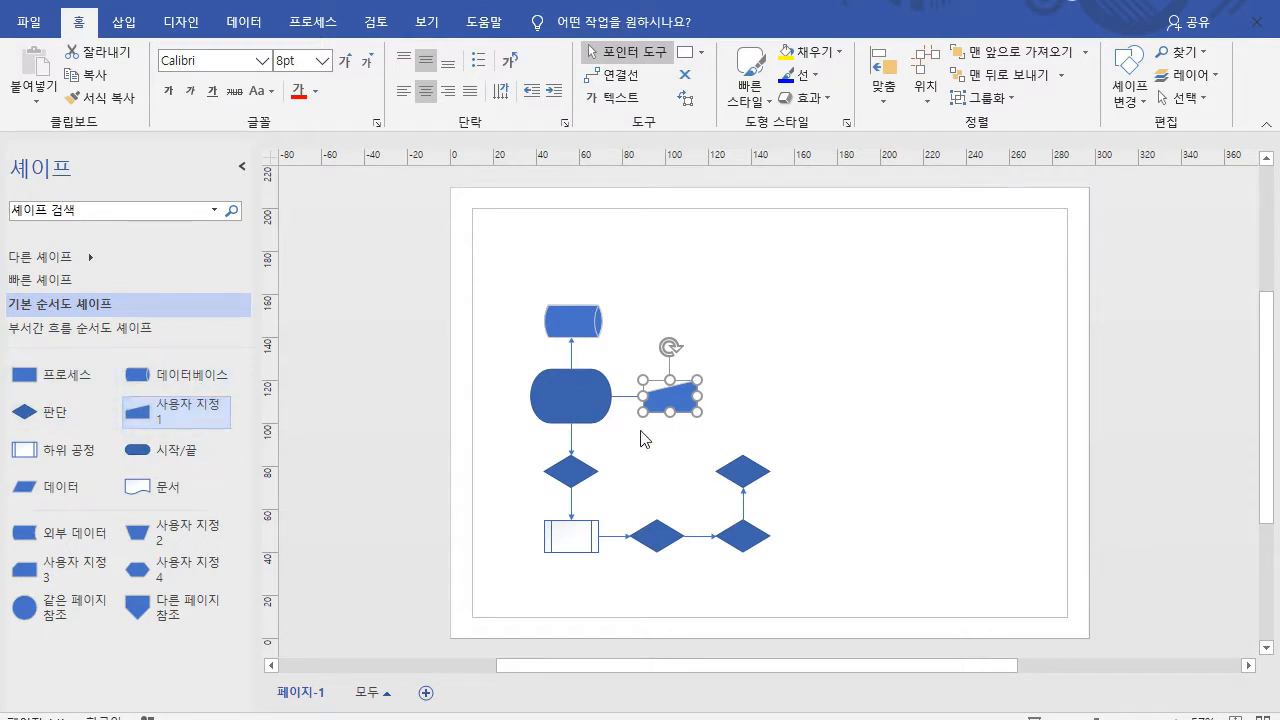
{"action": "mouse_move", "coordinate": [717, 397]}
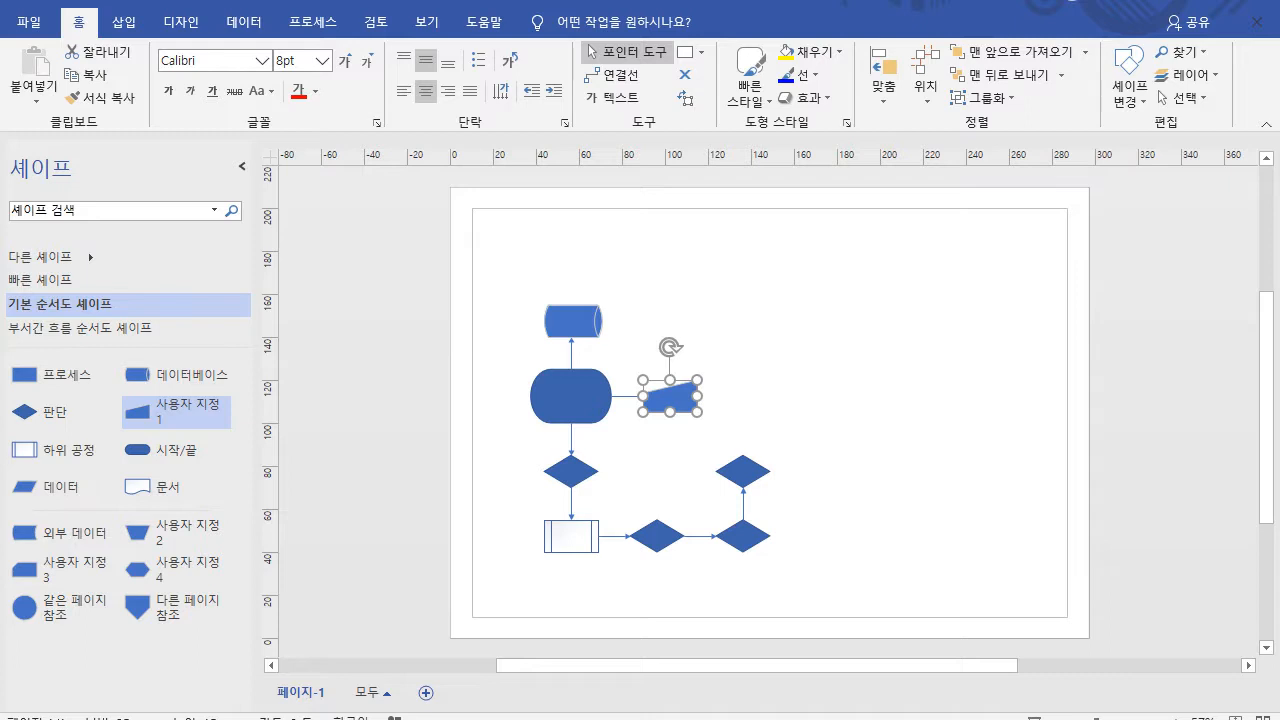
- Clear all shapes off the page and place a 프로세스 shape with a 시작/끝 shape to its right
{"action": "left_click_drag", "start_coordinate": [875, 595], "coordinate": [493, 281]}
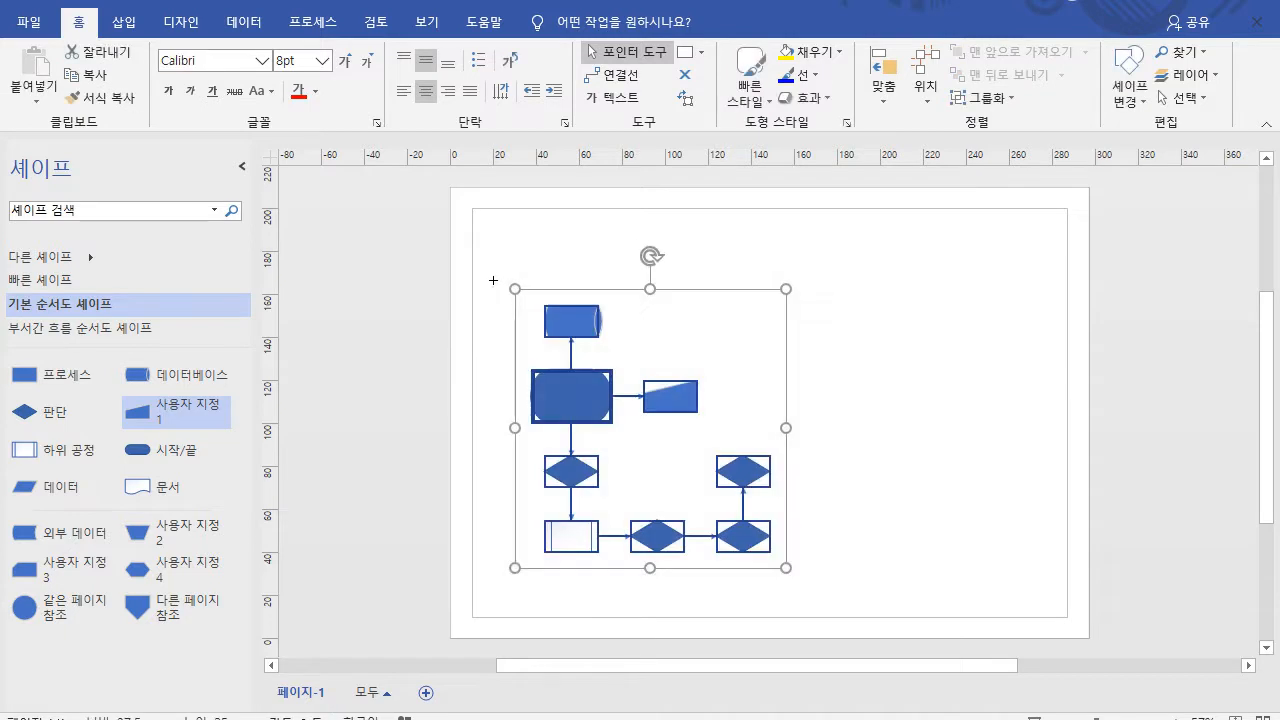
{"action": "key", "text": "Delete"}
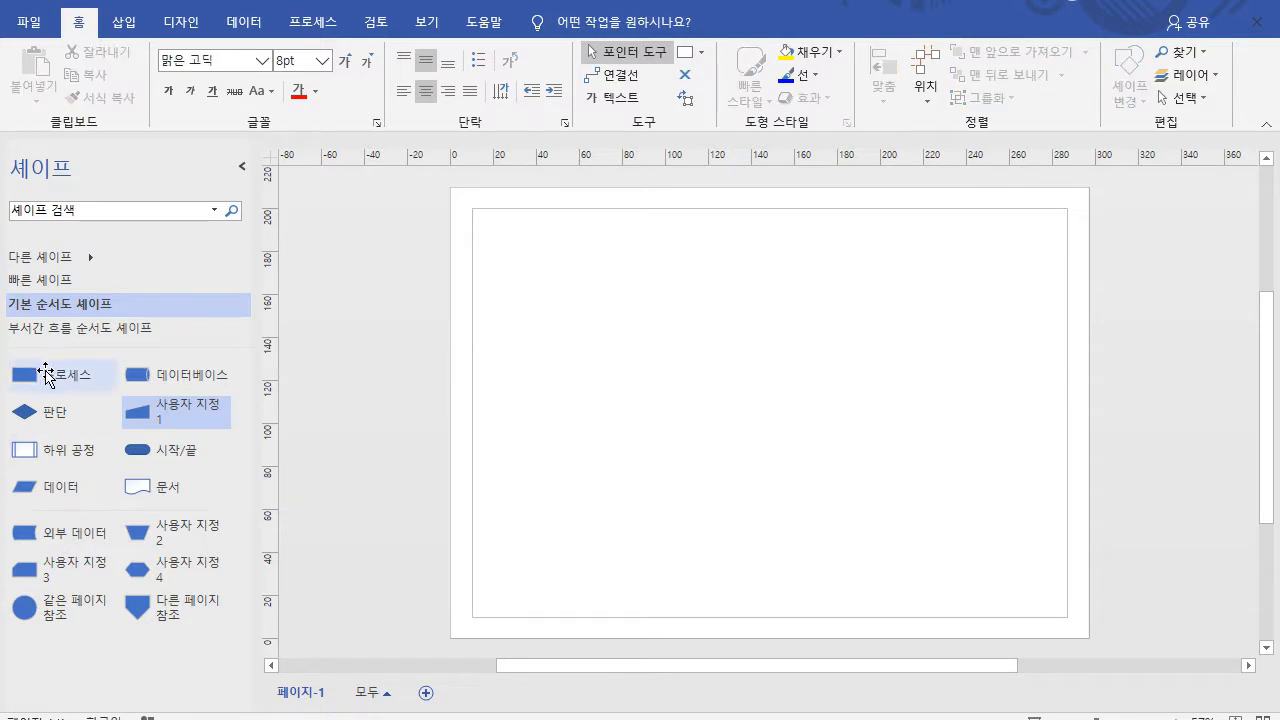
{"action": "left_click_drag", "start_coordinate": [48, 380], "coordinate": [622, 389]}
{"action": "left_click", "coordinate": [763, 494]}
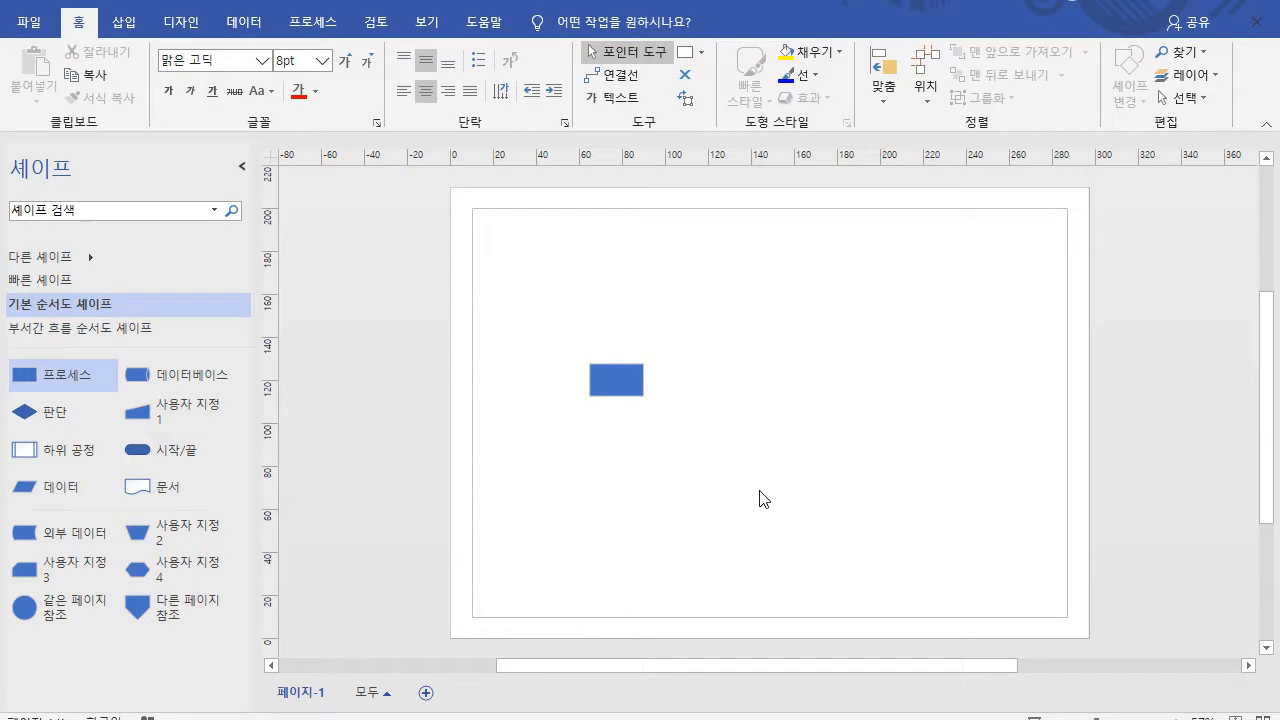
{"action": "left_click_drag", "start_coordinate": [165, 458], "coordinate": [805, 380]}
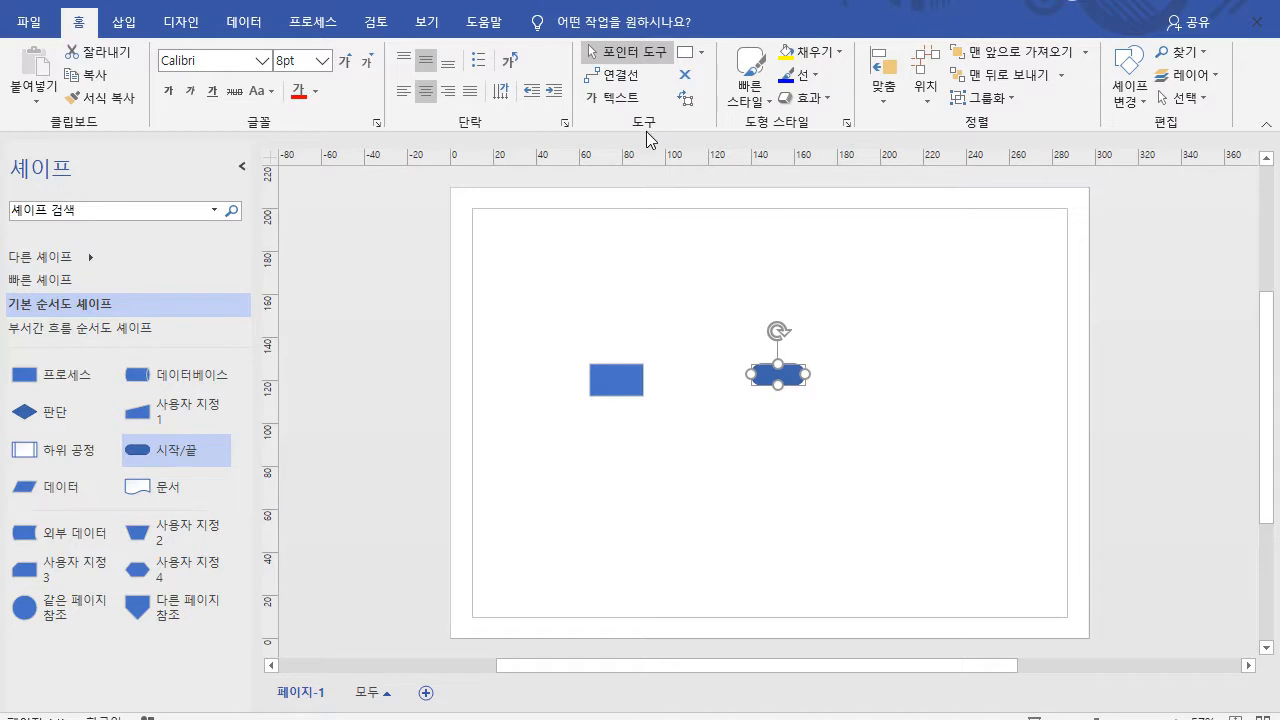
- Connect the 프로세스 shape's right side to the 시작/끝 shape's left side with the Connector tool, and undo the stray connector
{"action": "left_click", "coordinate": [630, 80]}
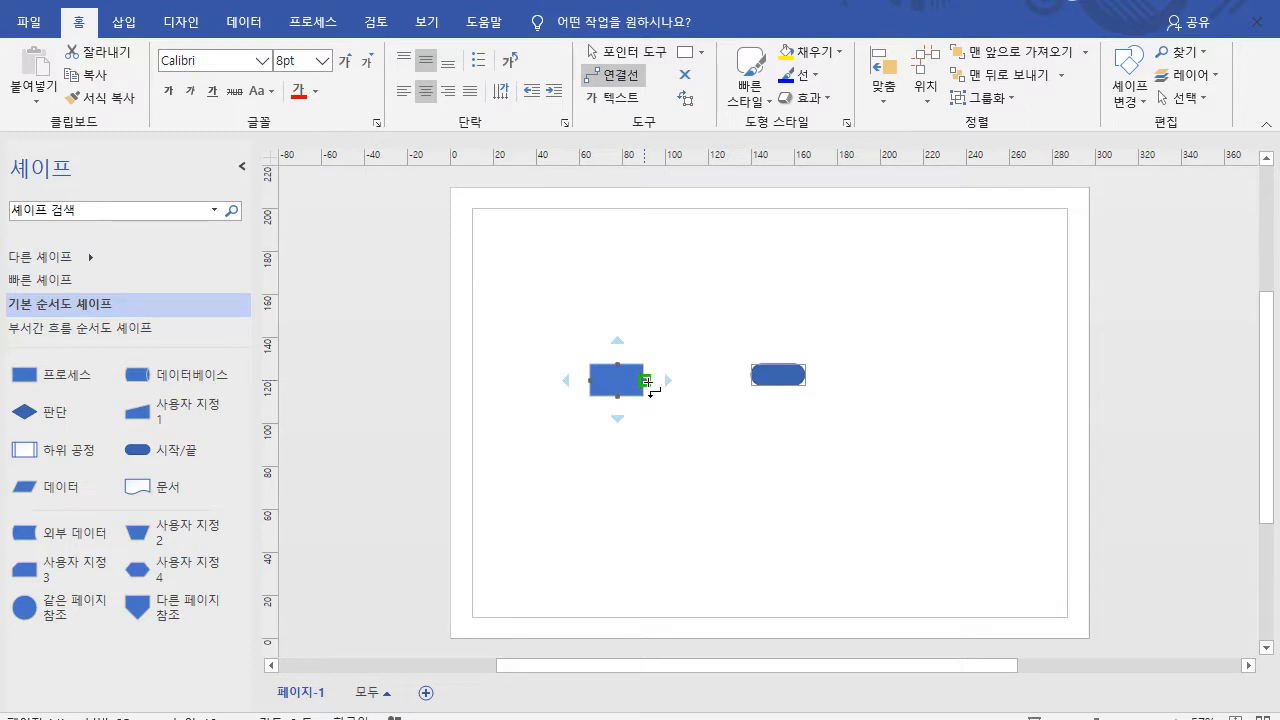
{"action": "left_click", "coordinate": [648, 382]}
{"action": "left_click_drag", "start_coordinate": [648, 382], "coordinate": [806, 420]}
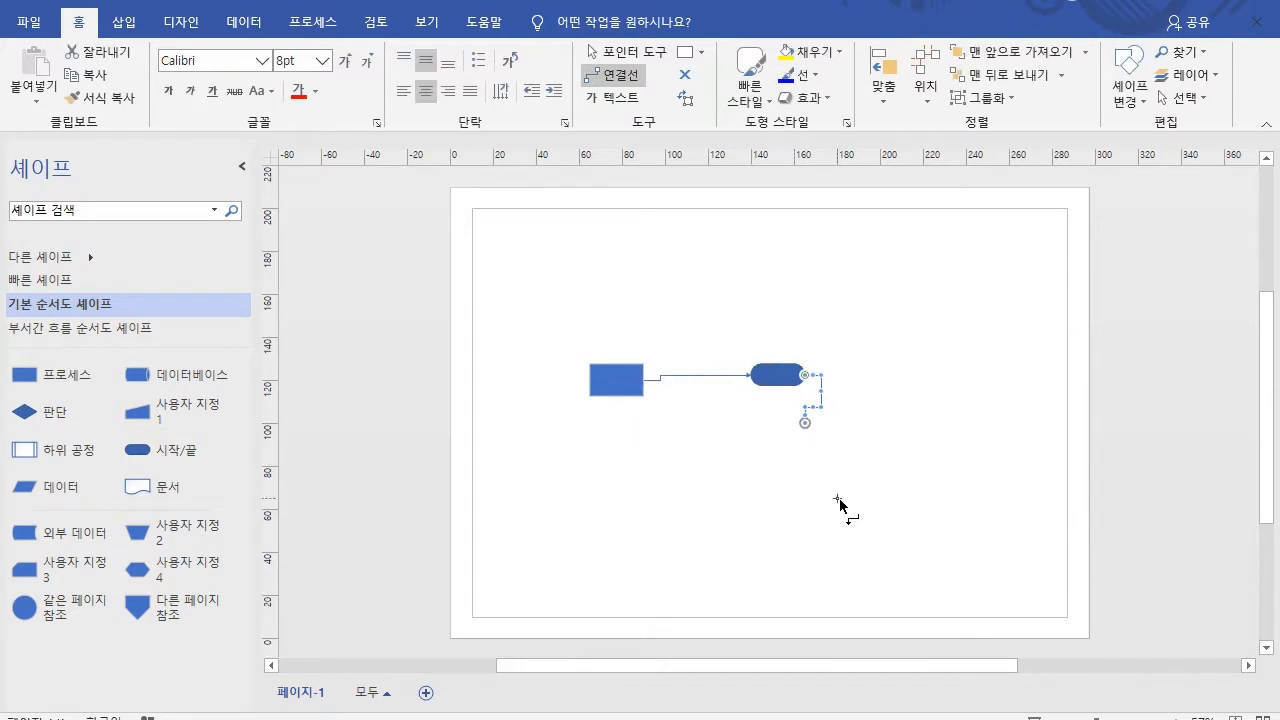
{"action": "left_click", "coordinate": [880, 485]}
{"action": "key", "text": "ctrl+z"}
{"action": "scroll", "coordinate": [846, 449], "scroll_direction": "up", "scroll_amount": 1}
{"action": "scroll", "coordinate": [846, 449], "scroll_direction": "up", "scroll_amount": 2}
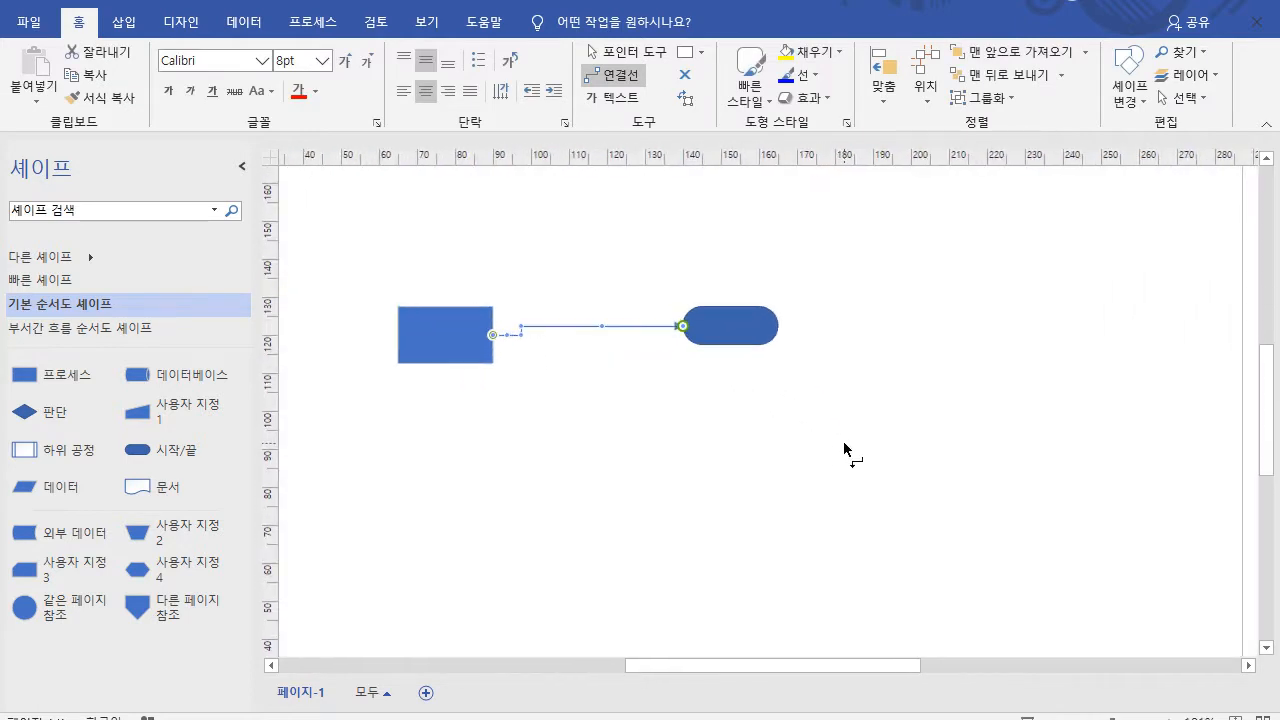
- Select the connector between the two shapes and examine its line color, weight, dash and arrow options
{"action": "left_click", "coordinate": [756, 445]}
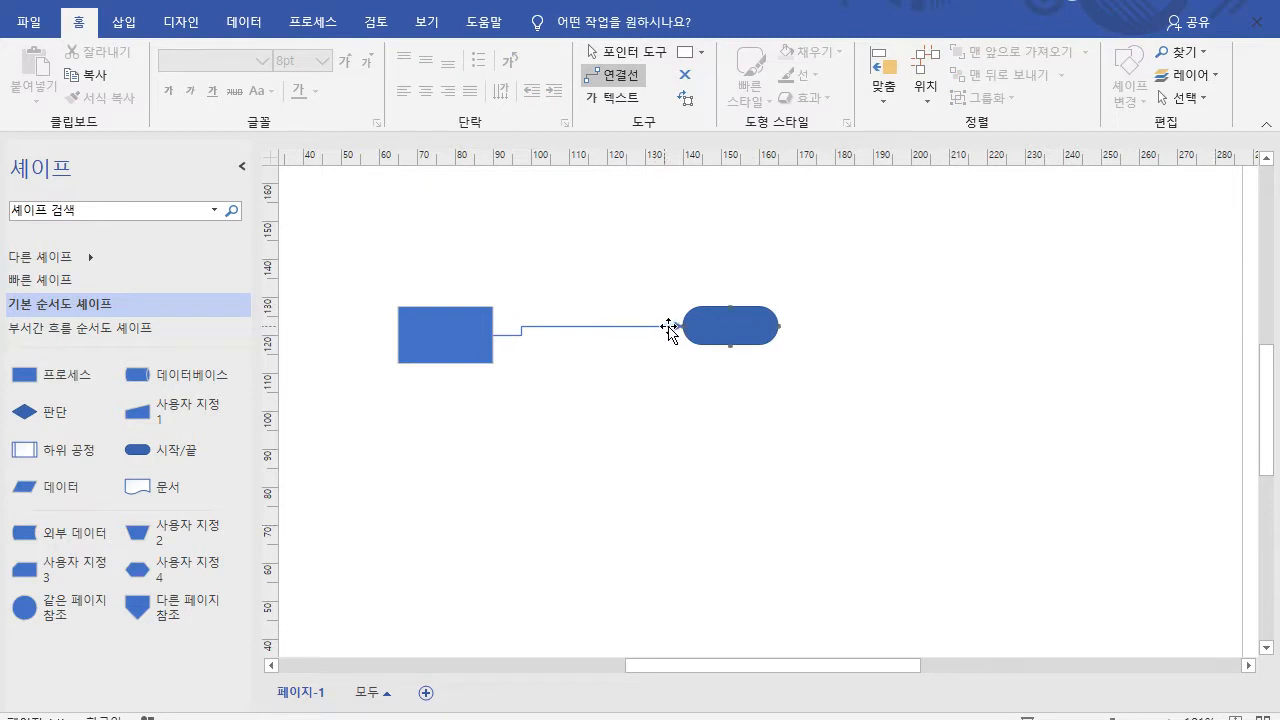
{"action": "double_click", "coordinate": [666, 328]}
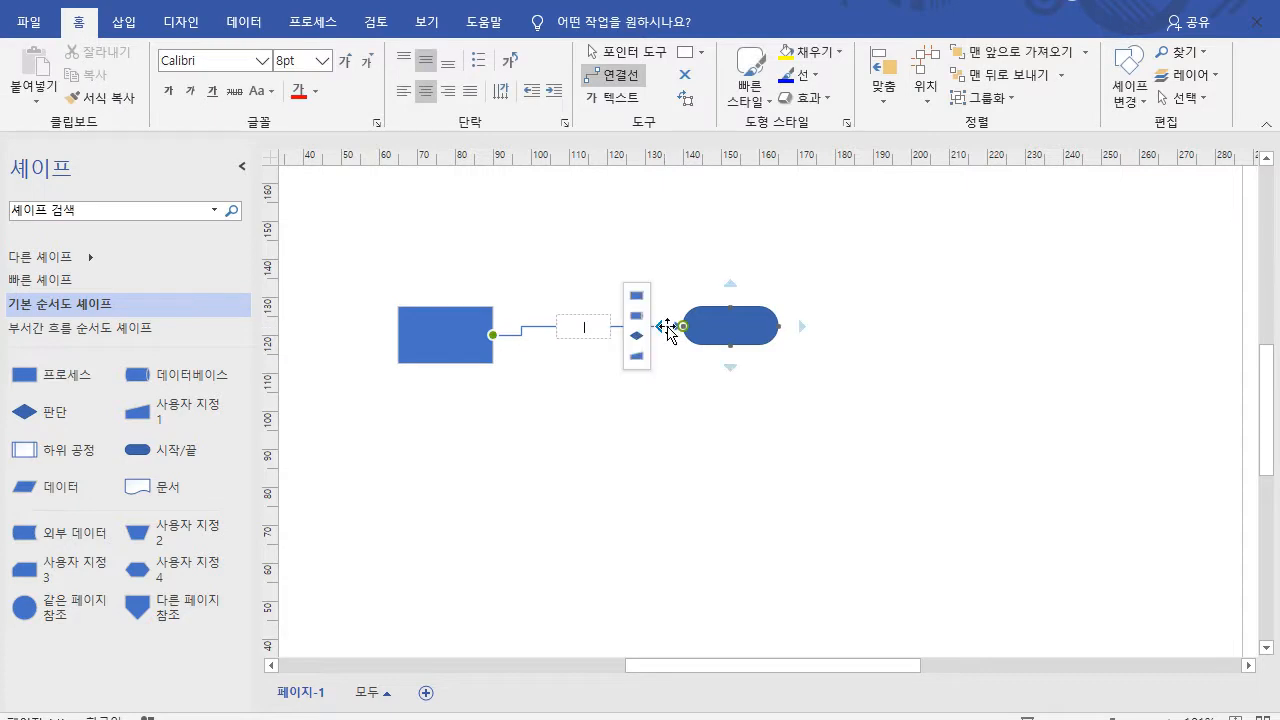
{"action": "left_click", "coordinate": [694, 434]}
{"action": "left_click", "coordinate": [666, 330]}
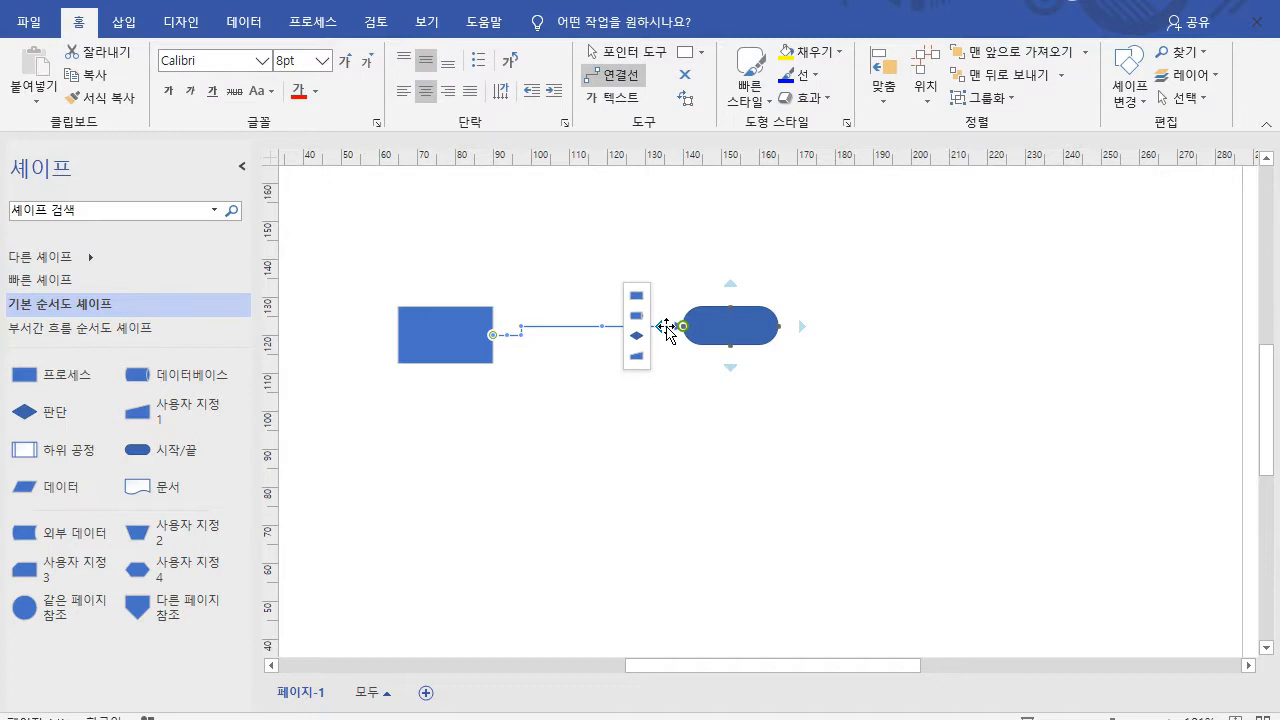
{"action": "left_click", "coordinate": [815, 78]}
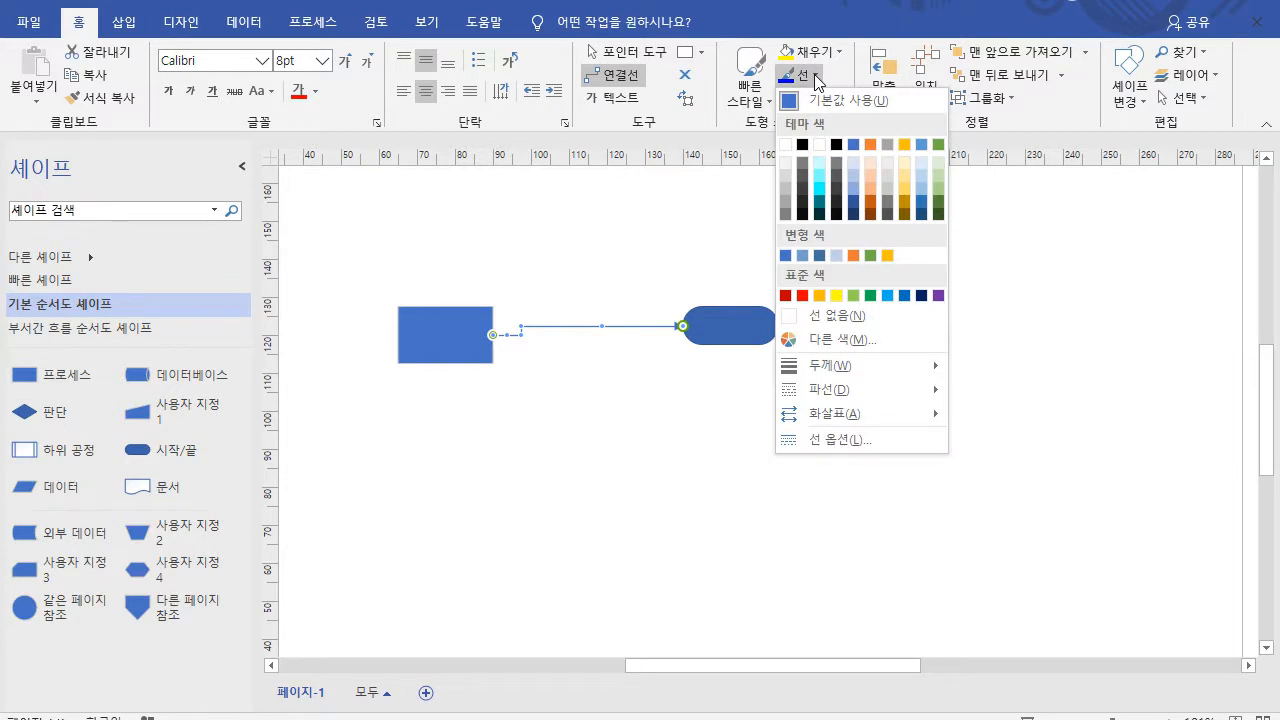
{"action": "left_click", "coordinate": [703, 228]}
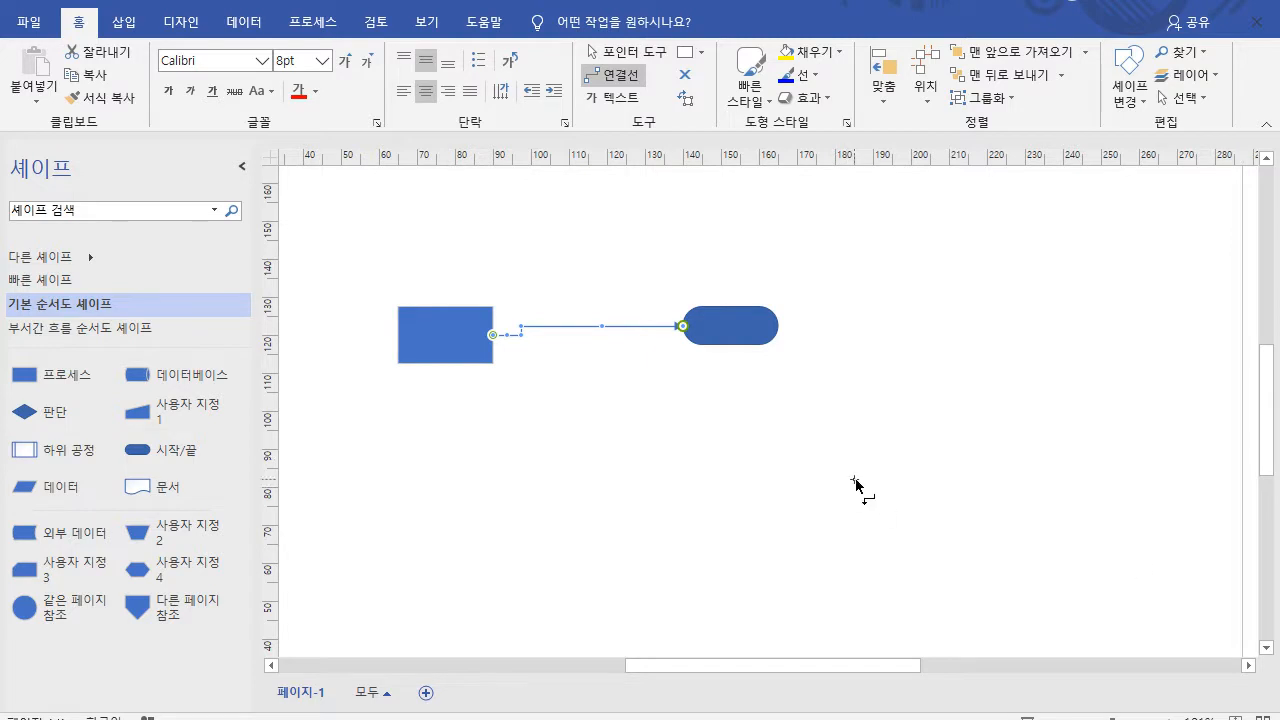
{"action": "left_click", "coordinate": [789, 497]}
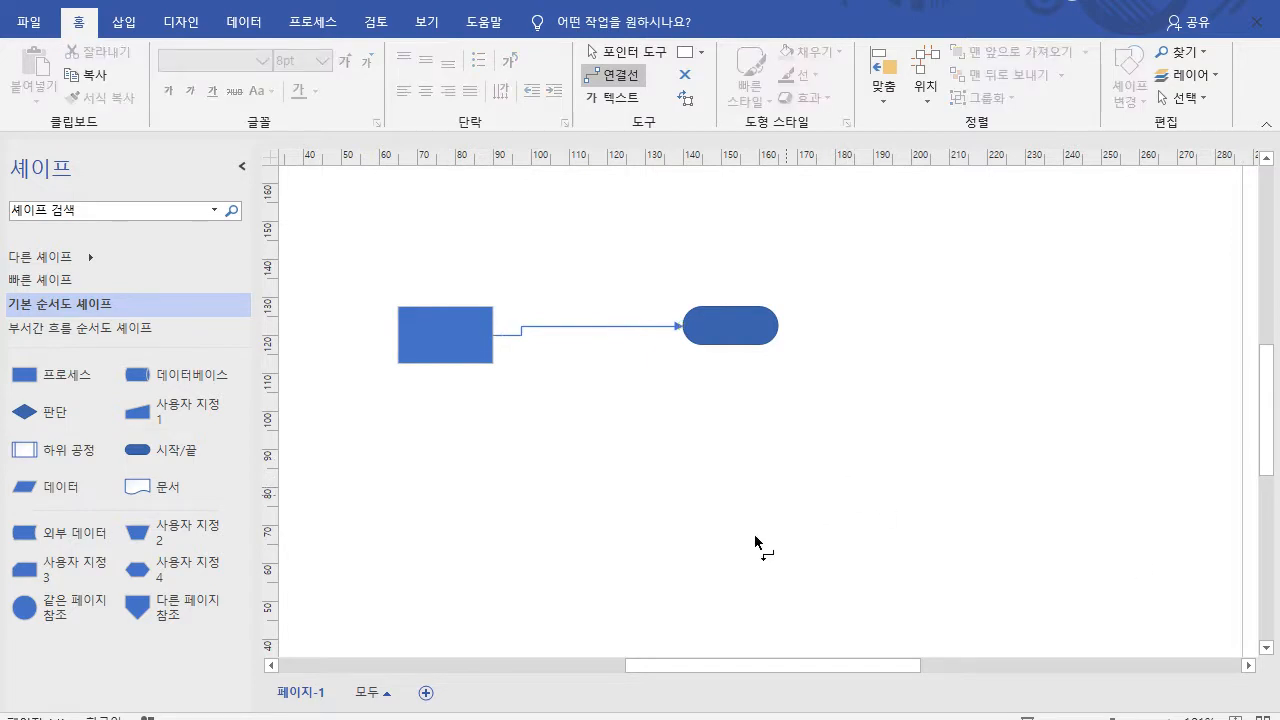
{"action": "left_click_drag", "start_coordinate": [472, 343], "coordinate": [465, 397]}
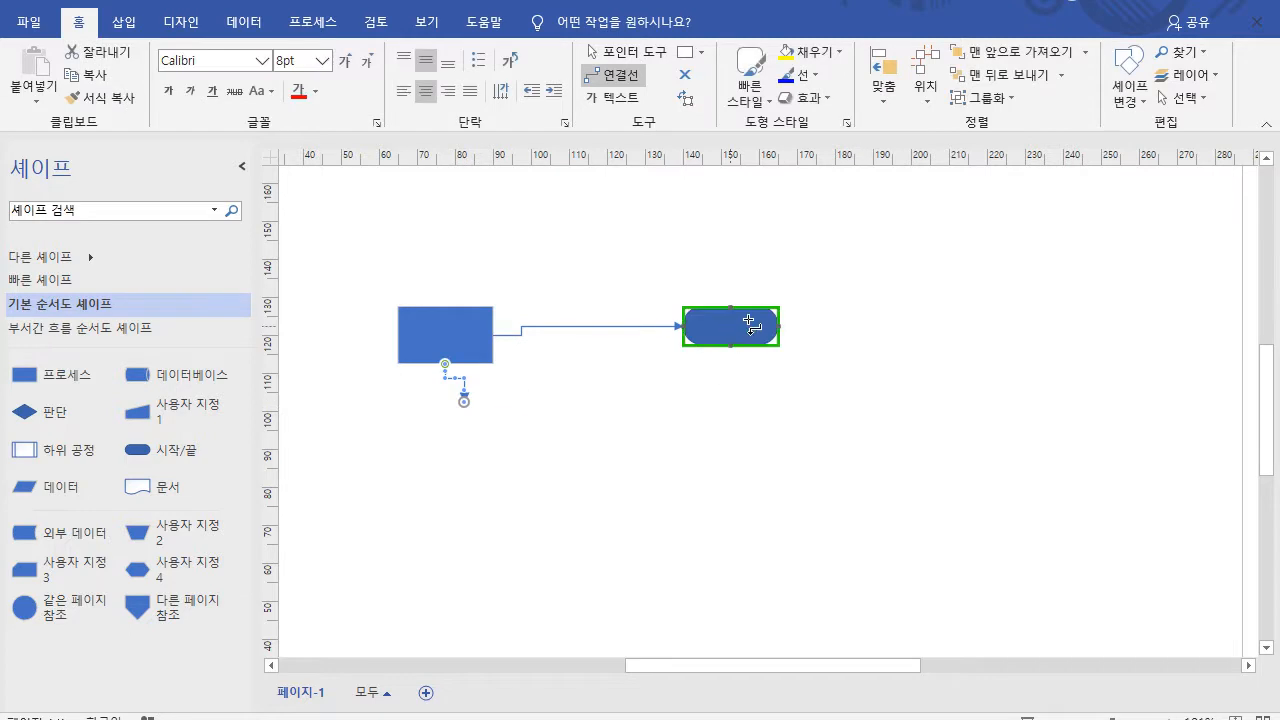
{"action": "left_click", "coordinate": [908, 402]}
{"action": "key", "text": "ctrl+z"}
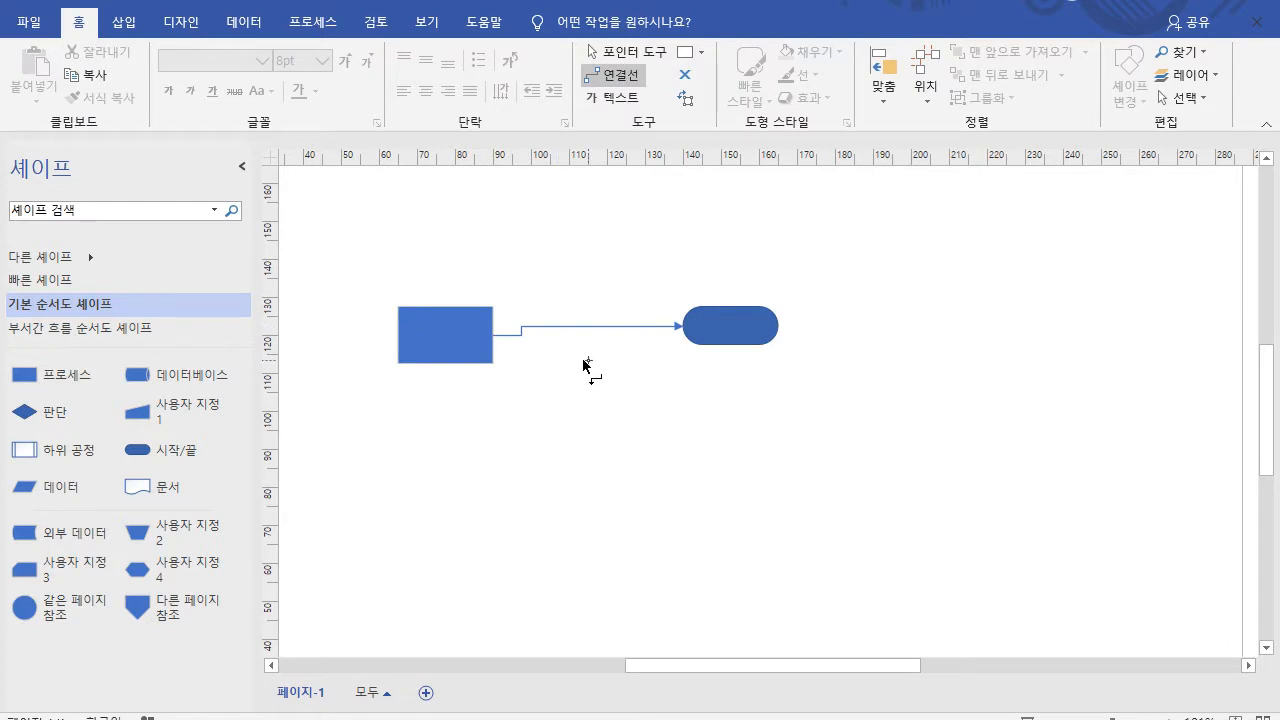
{"action": "left_click_drag", "start_coordinate": [749, 329], "coordinate": [834, 334]}
{"action": "key", "text": "Delete"}
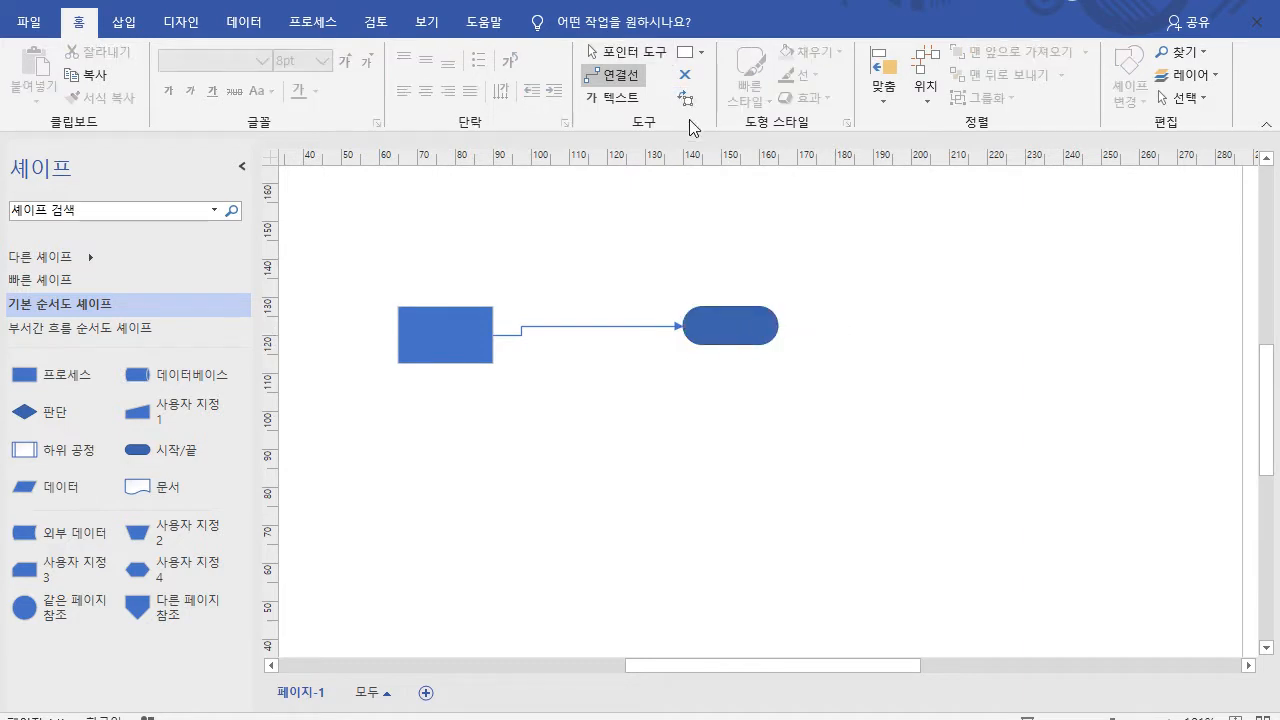
- Switch to the Pointer tool and place a 판단 shape below the connector, between the two connected shapes
{"action": "left_click", "coordinate": [638, 53]}
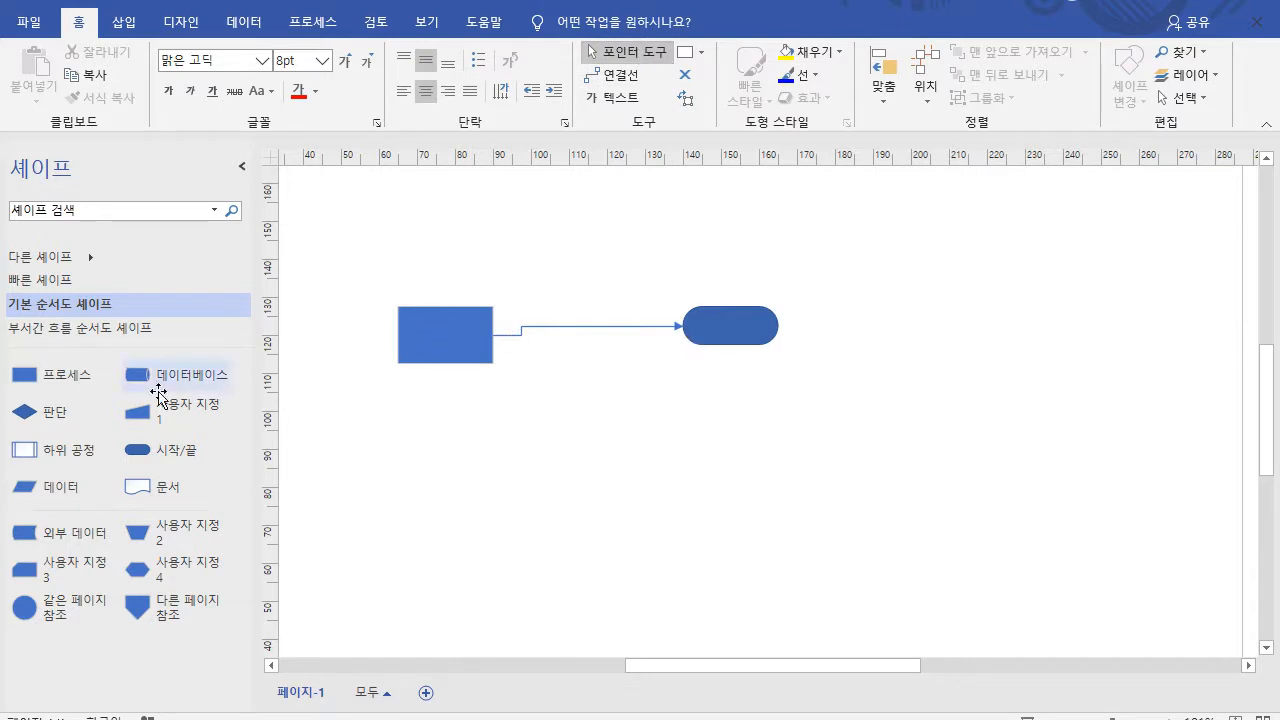
{"action": "left_click_drag", "start_coordinate": [22, 413], "coordinate": [607, 489]}
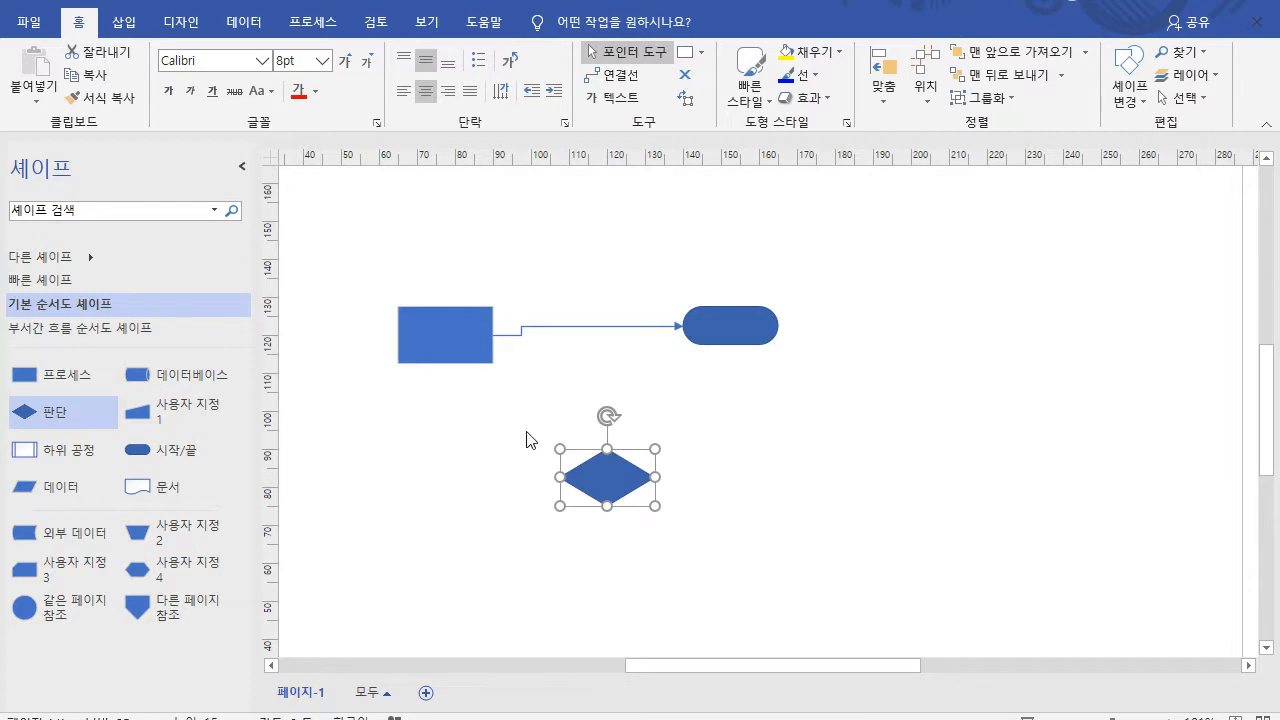
- Reattach the 프로세스 connector's end to the 판단 shape's left side and connect the 판단 shape's right side to the 시작/끝 shape
{"action": "left_click", "coordinate": [545, 326]}
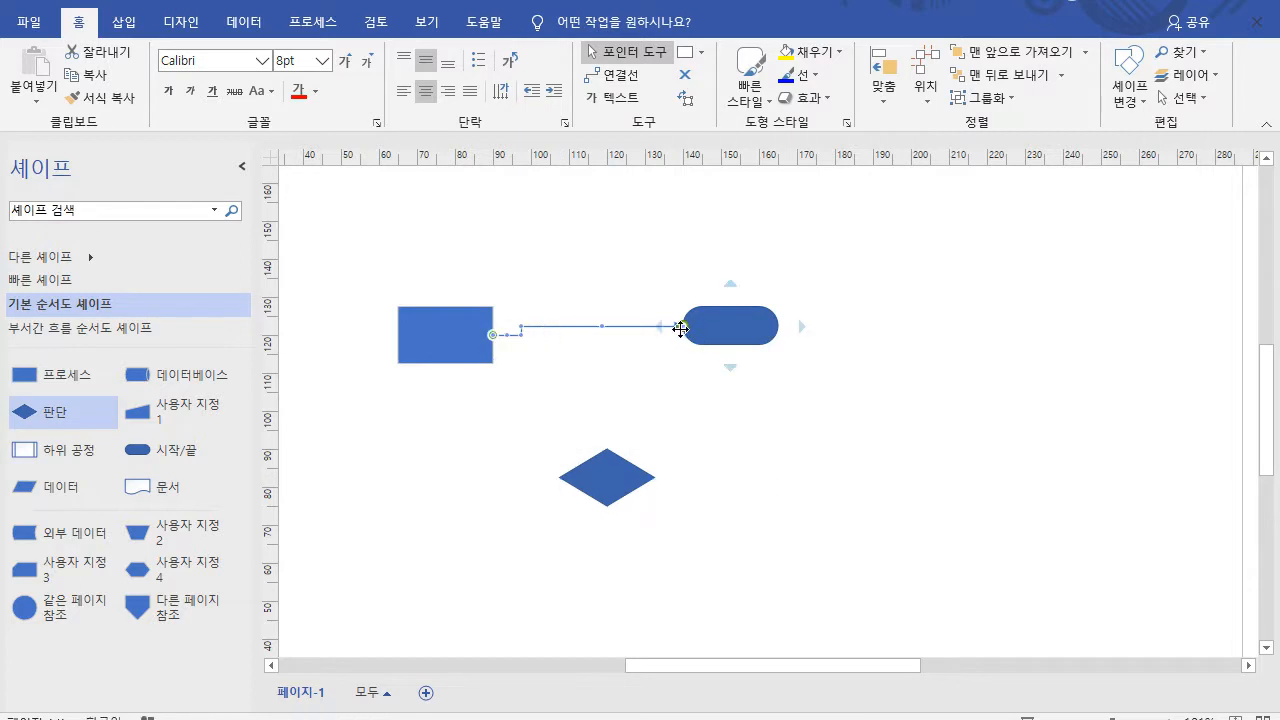
{"action": "left_click_drag", "start_coordinate": [680, 324], "coordinate": [560, 479]}
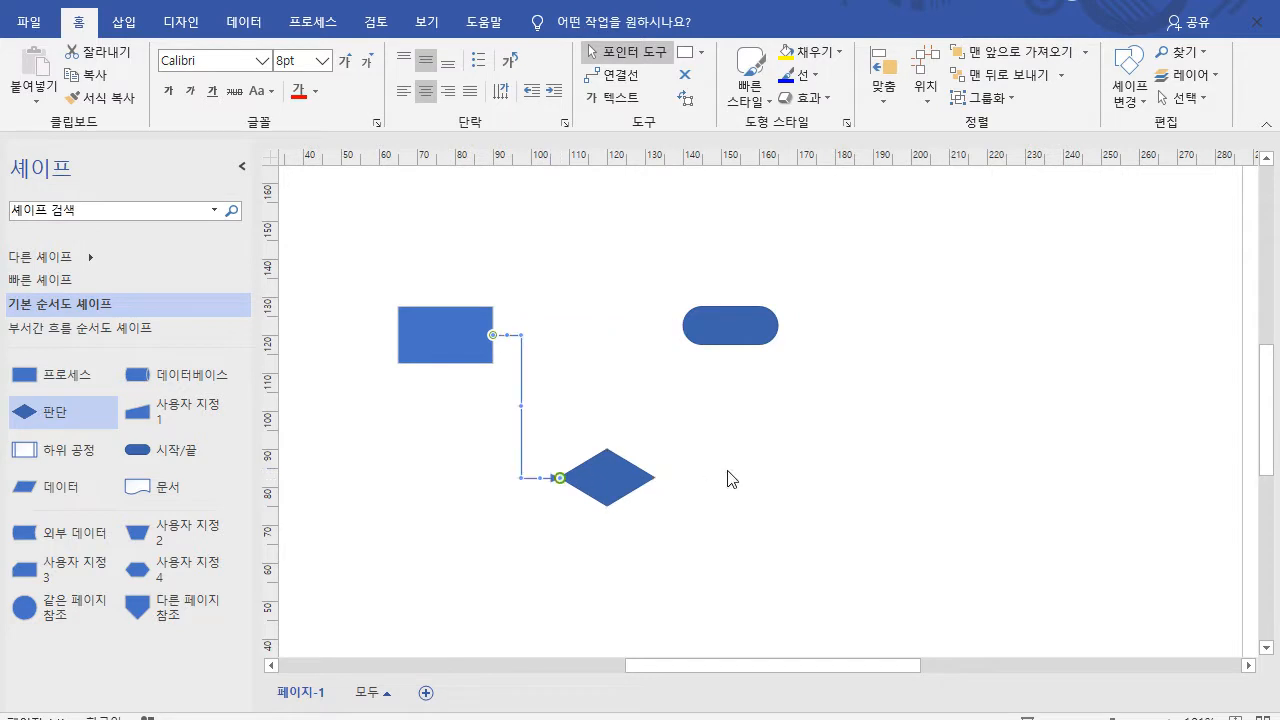
{"action": "left_click", "coordinate": [746, 478]}
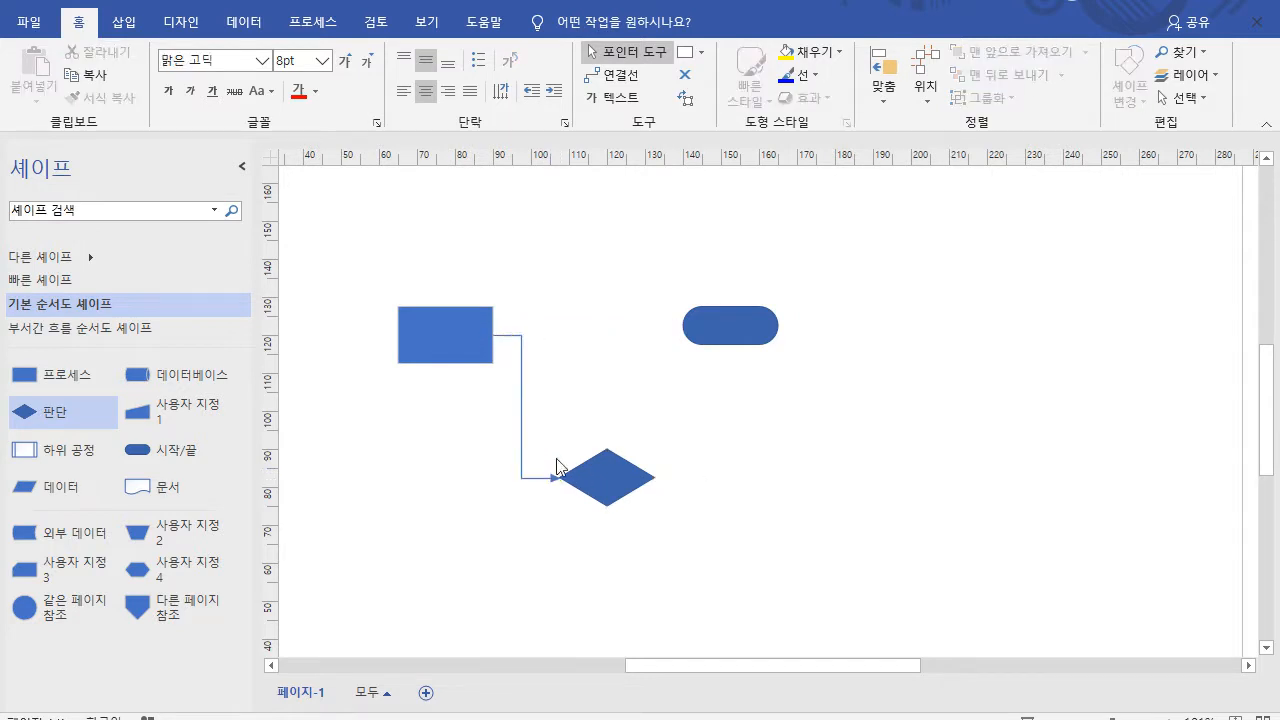
{"action": "left_click", "coordinate": [614, 75]}
{"action": "left_click_drag", "start_coordinate": [655, 478], "coordinate": [685, 327]}
{"action": "left_click", "coordinate": [800, 515]}
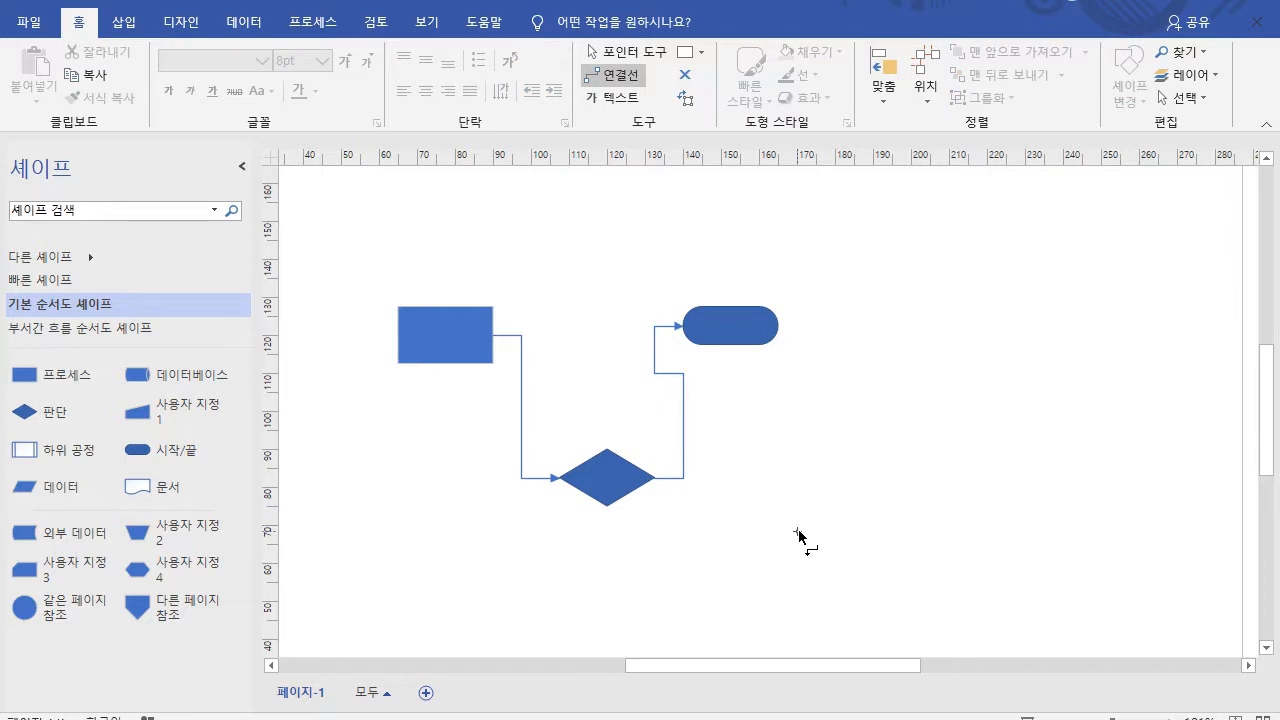
- Undo the new connector to the 시작/끝 shape and the rerouting of the 프로세스 connector
{"action": "key", "text": "ctrl+z"}
{"action": "key", "text": "ctrl+z"}
{"action": "left_click", "coordinate": [803, 540]}
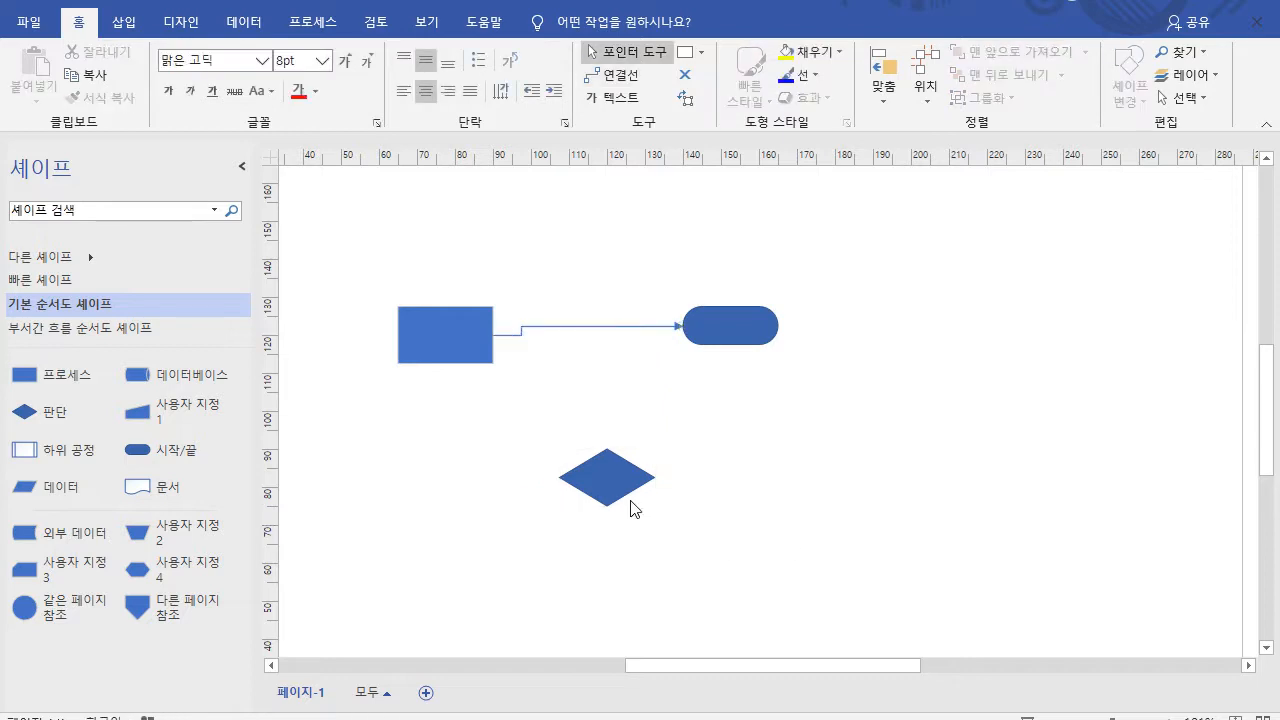
- Insert the 판단 shape into the existing connector by dropping it on the line, and move the 시작/끝 shape right in line with the row
{"action": "mouse_move", "coordinate": [612, 488]}
{"action": "left_click_drag", "start_coordinate": [618, 484], "coordinate": [603, 336]}
{"action": "left_click", "coordinate": [638, 468]}
{"action": "left_click_drag", "start_coordinate": [724, 330], "coordinate": [781, 338]}
{"action": "left_click", "coordinate": [816, 498]}
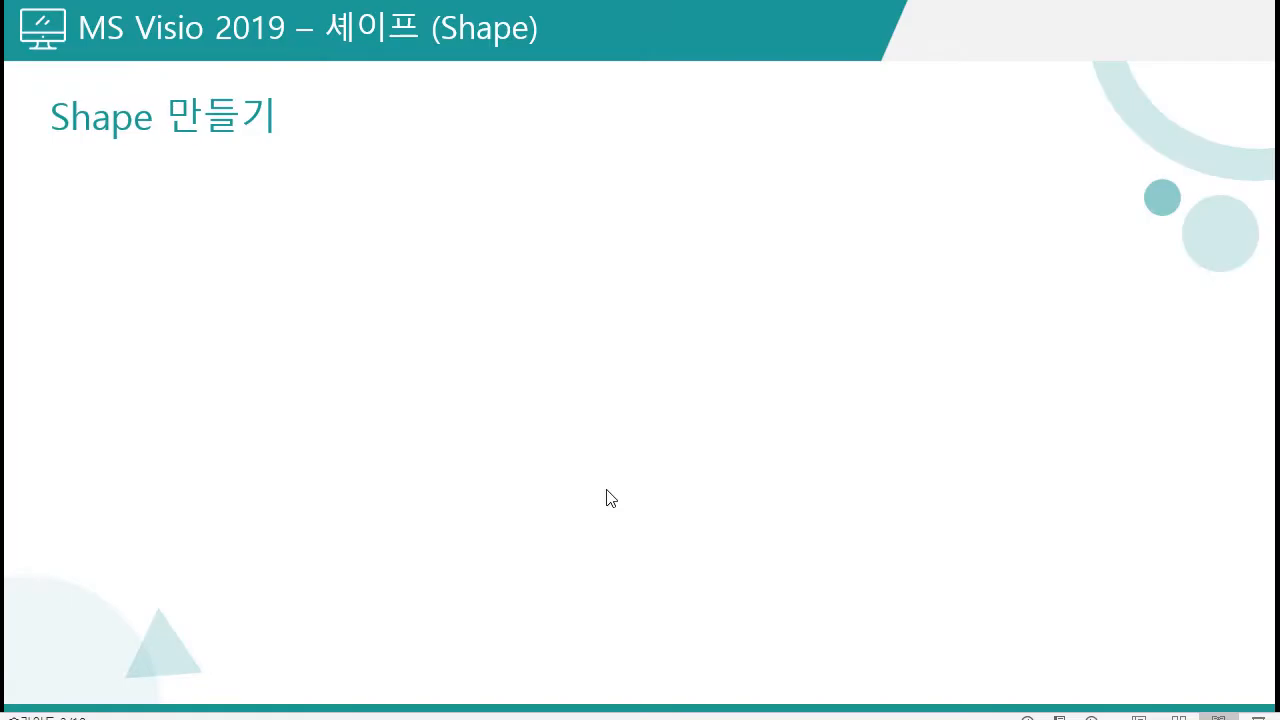
{"action": "left_click", "coordinate": [606, 490]}
{"action": "left_click", "coordinate": [606, 490]}
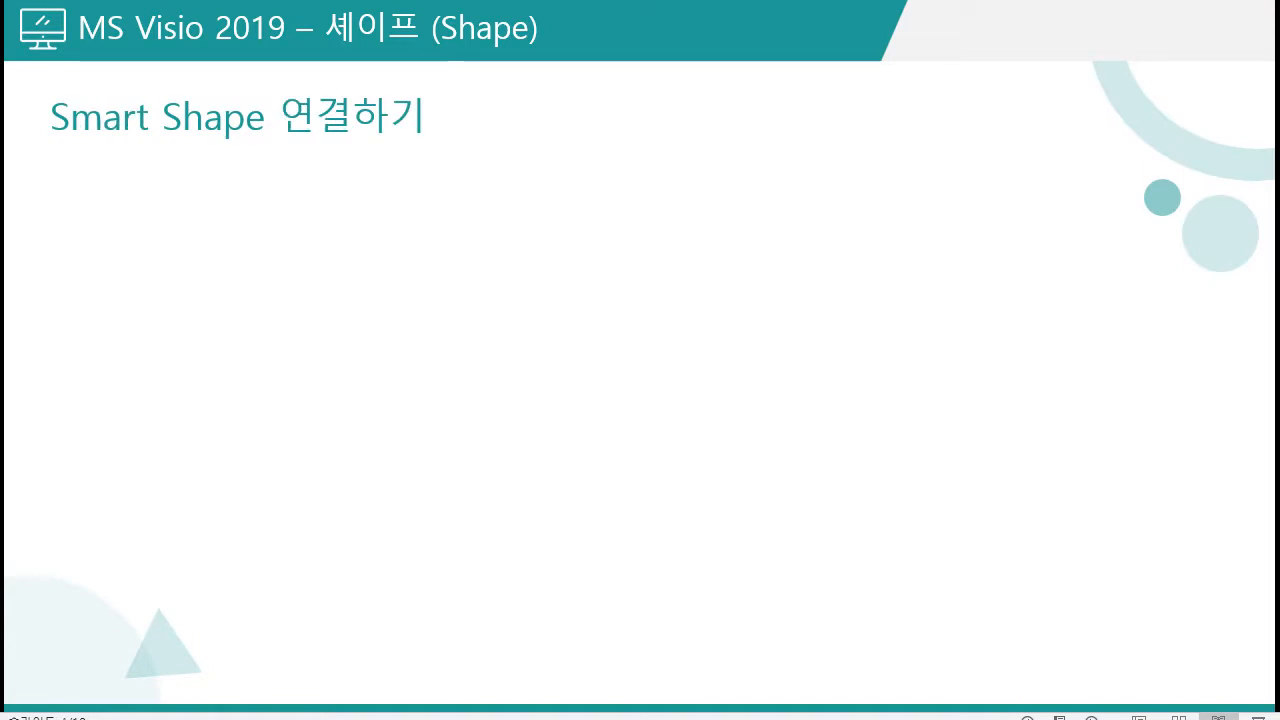
{"action": "key", "text": "Left"}
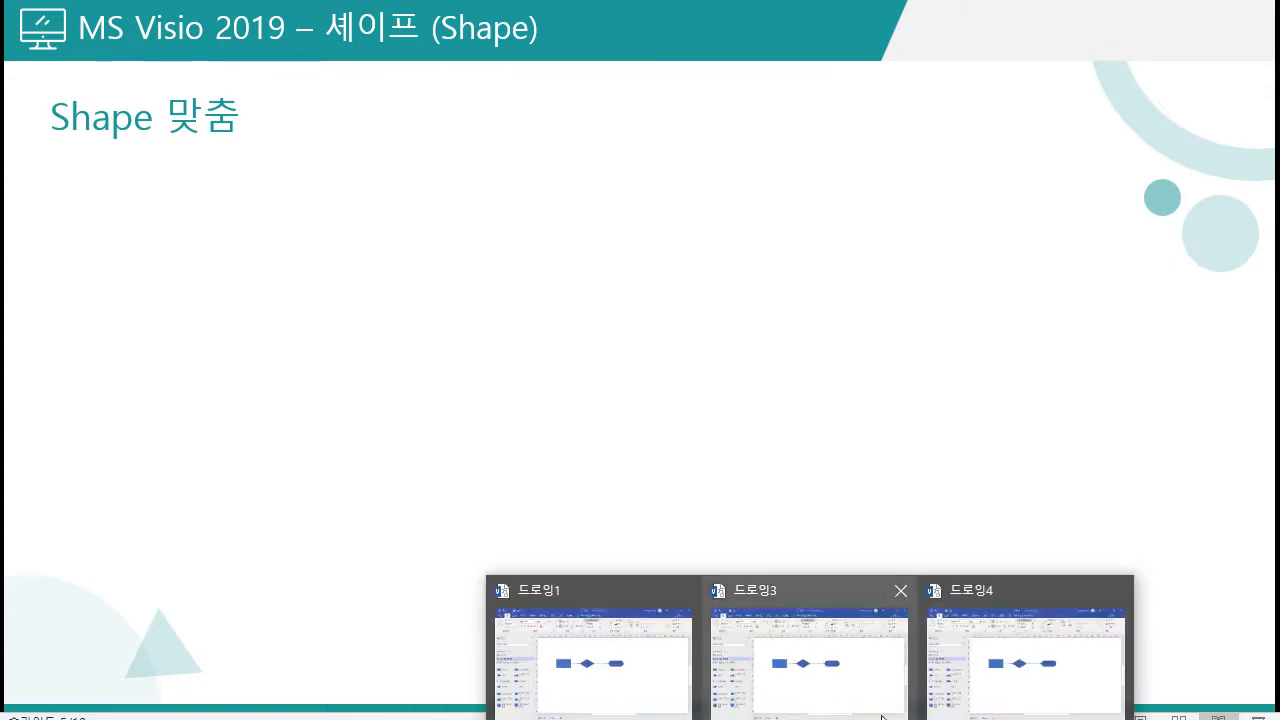
- Switch to the 드로잉4 drawing in Visio and scatter 데이터베이스, 프로세스, 판단, 사용자 지정 1 and 시작/끝 shapes below the connected row
{"action": "left_click", "coordinate": [986, 680]}
{"action": "left_click_drag", "start_coordinate": [160, 372], "coordinate": [656, 440]}
{"action": "left_click_drag", "start_coordinate": [75, 378], "coordinate": [580, 488]}
{"action": "left_click_drag", "start_coordinate": [180, 416], "coordinate": [835, 506]}
{"action": "left_click_drag", "start_coordinate": [165, 450], "coordinate": [521, 538]}
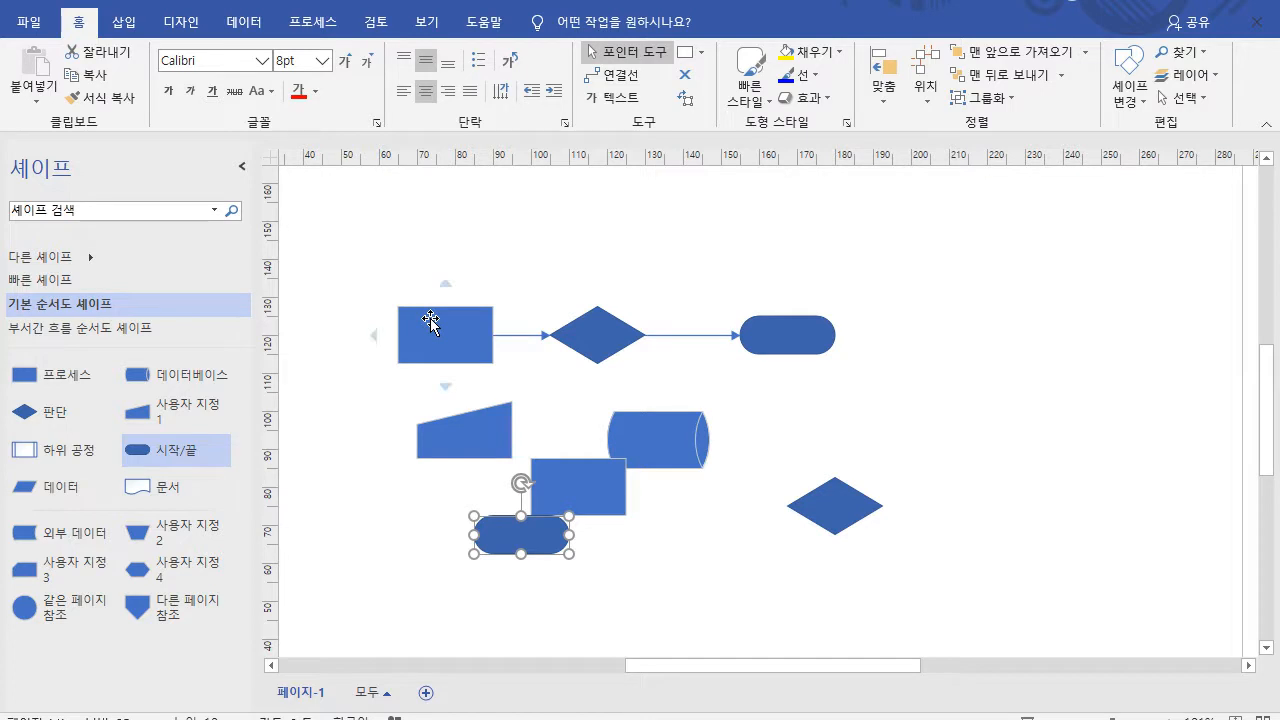
{"action": "left_click_drag", "start_coordinate": [590, 475], "coordinate": [571, 398]}
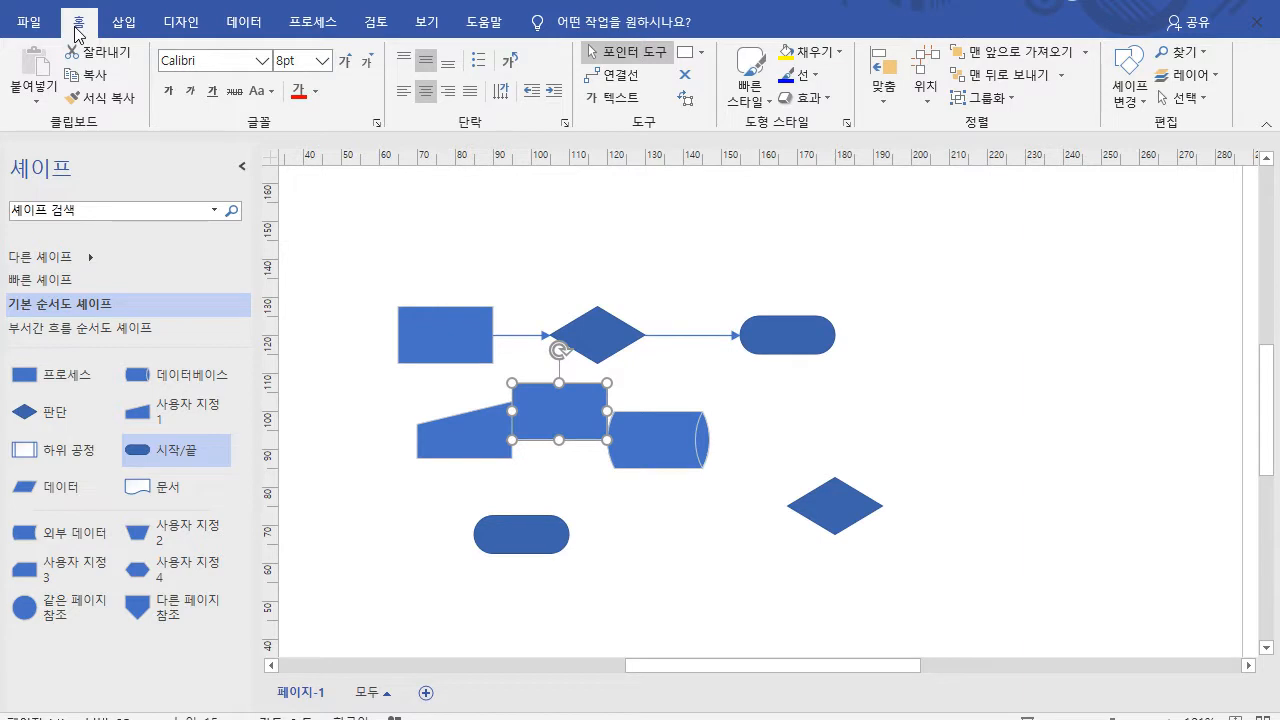
- Select all shapes on the page and preview the 자동 맞춤 및 간격 arrangement without applying it
{"action": "left_click", "coordinate": [929, 106]}
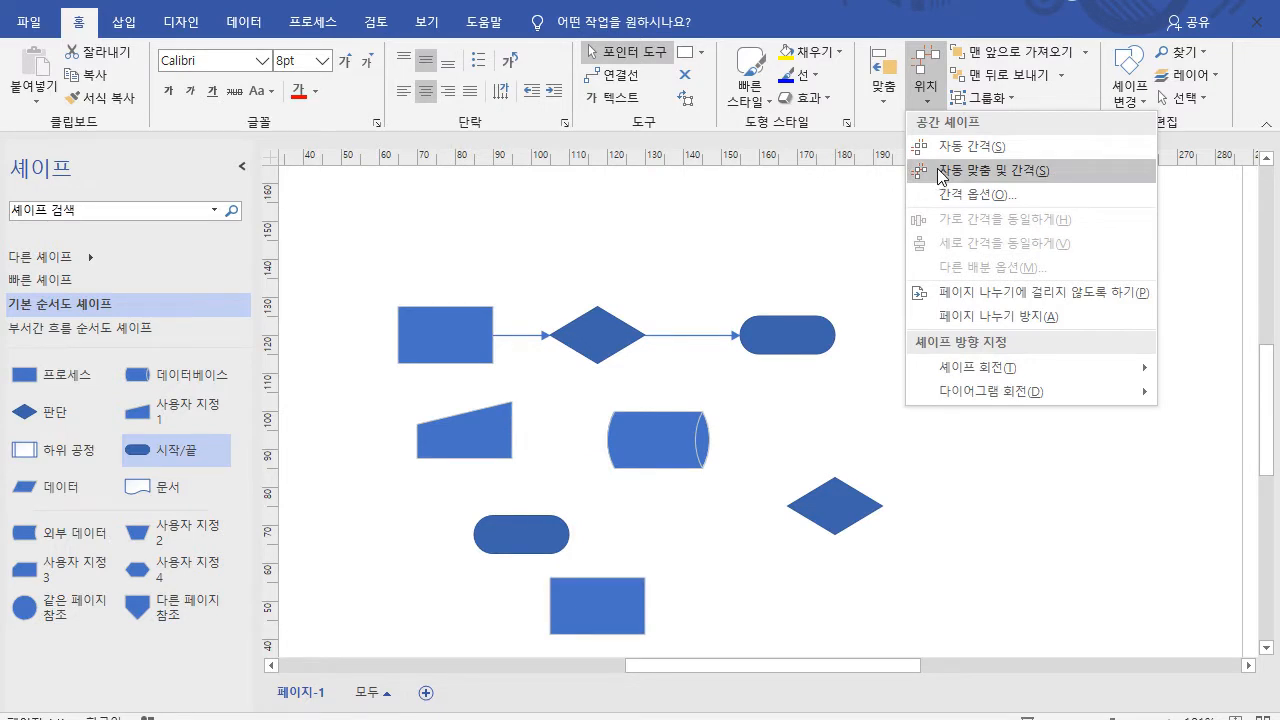
{"action": "left_click", "coordinate": [367, 235]}
{"action": "left_click_drag", "start_coordinate": [326, 241], "coordinate": [970, 625]}
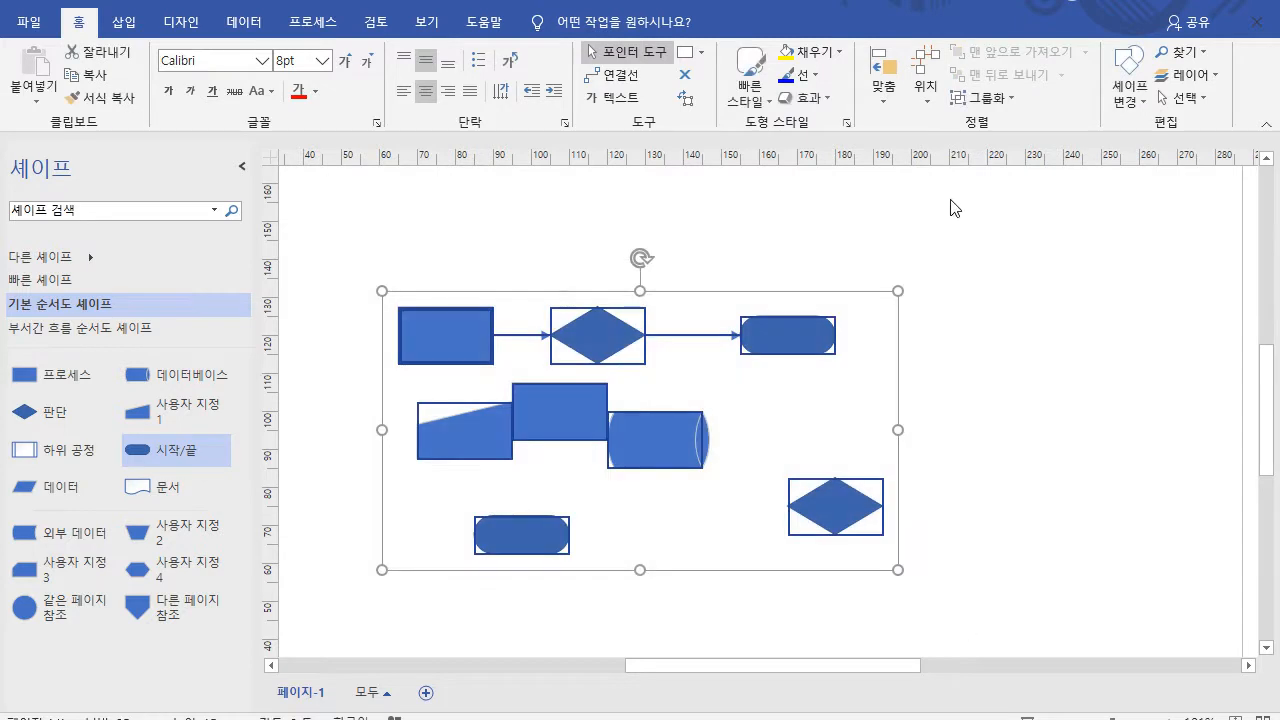
{"action": "left_click", "coordinate": [926, 85]}
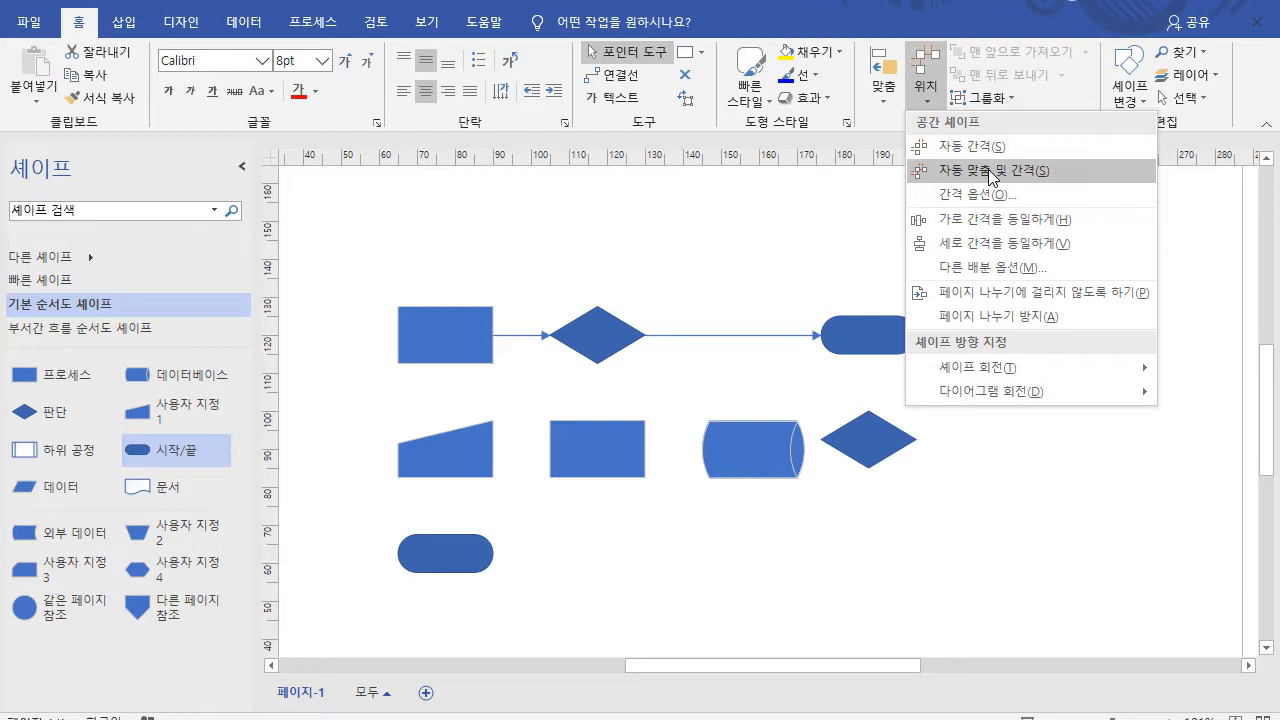
{"action": "left_click", "coordinate": [1108, 216]}
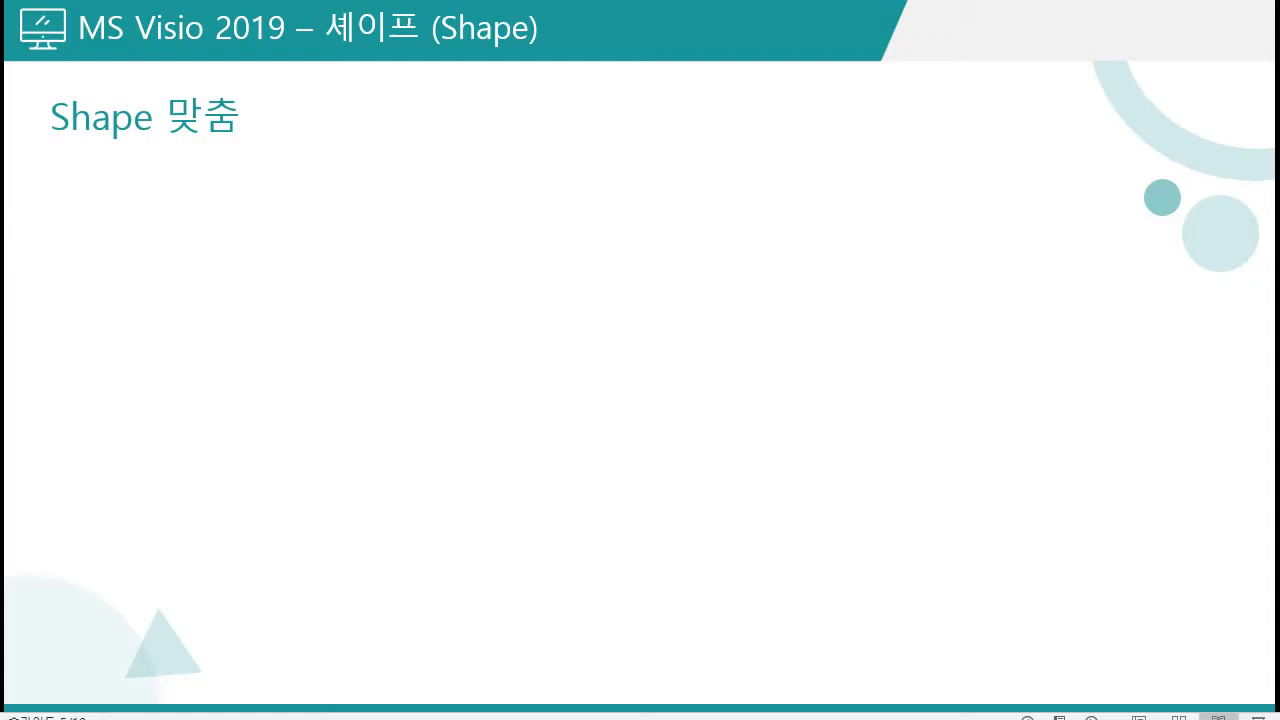
{"action": "key", "text": "Right"}
{"action": "key", "text": "Right"}
{"action": "key", "text": "Left"}
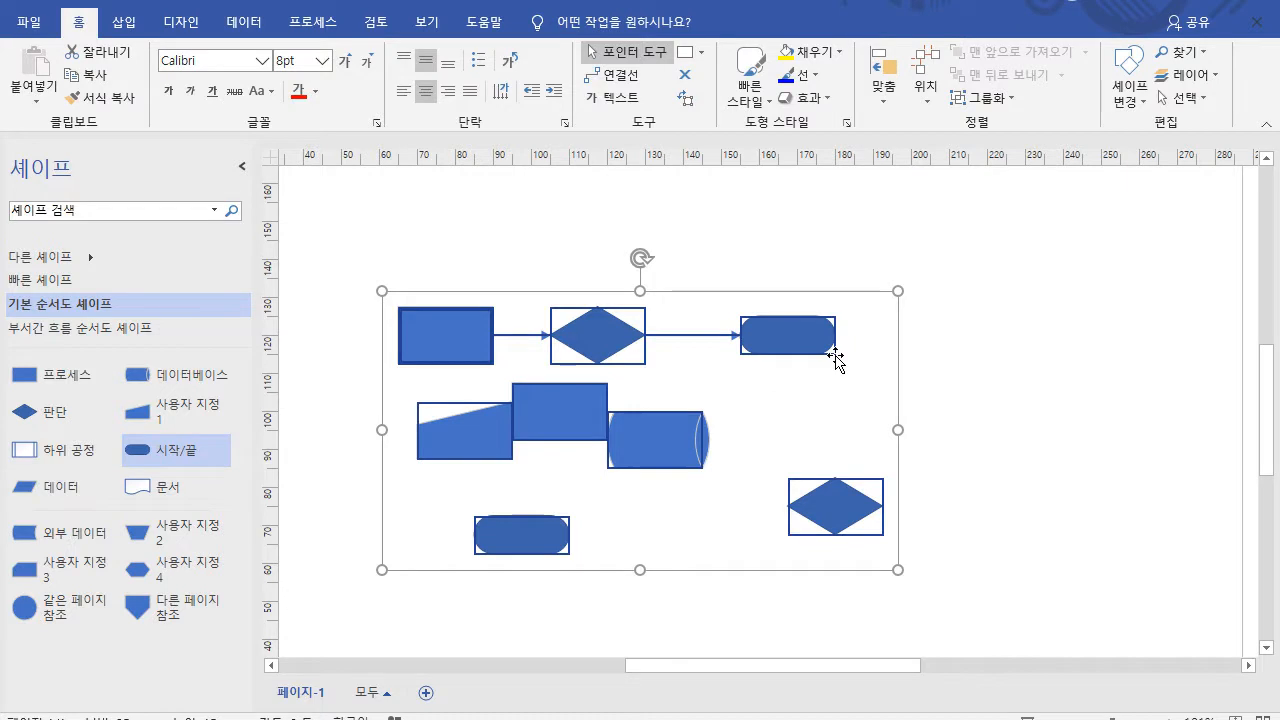
- Delete all the loose shapes below the connected 프로세스, 판단 and 시작/끝 row
{"action": "left_click", "coordinate": [690, 365]}
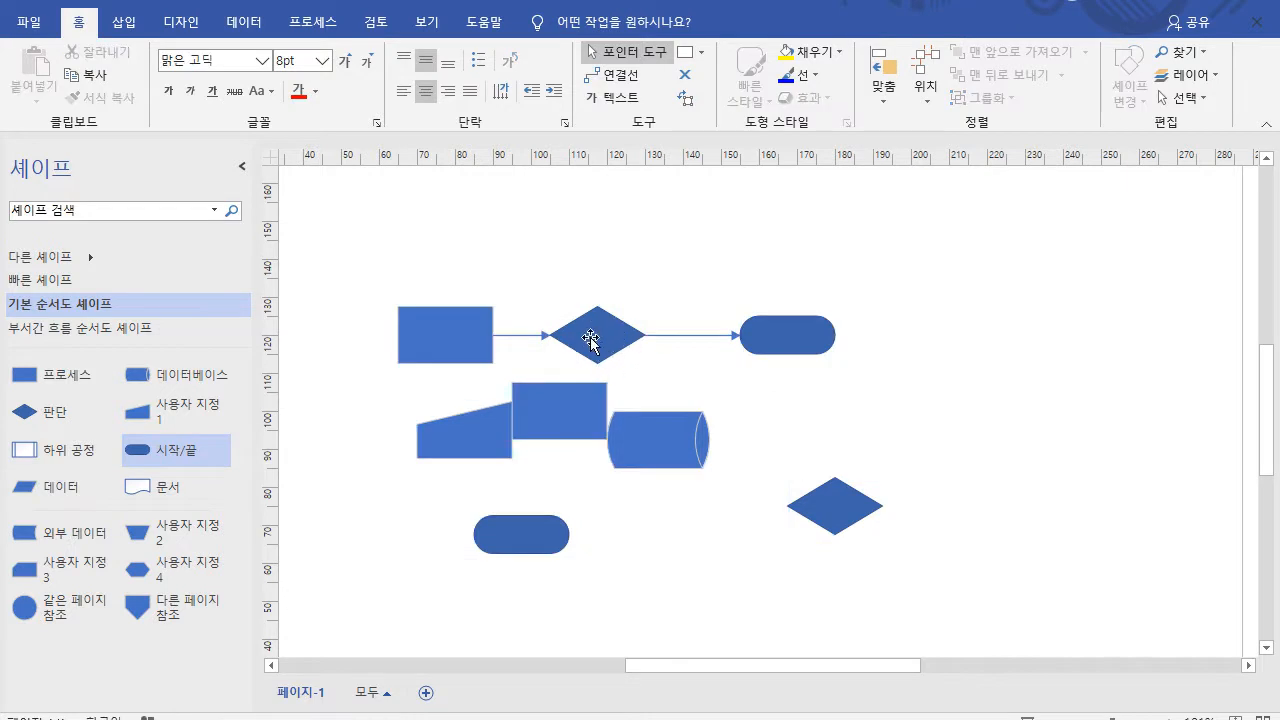
{"action": "left_click_drag", "start_coordinate": [358, 270], "coordinate": [845, 402]}
{"action": "left_click_drag", "start_coordinate": [368, 372], "coordinate": [1016, 588]}
{"action": "key", "text": "Delete"}
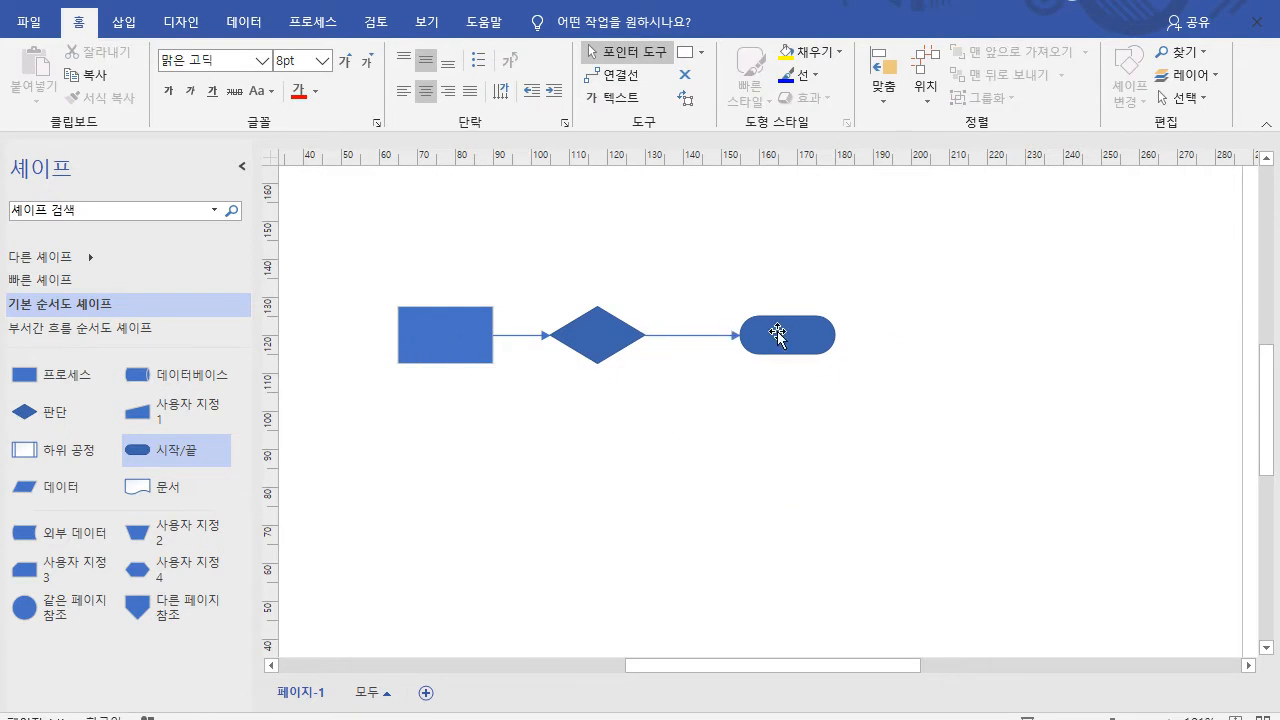
- Try moving the 판단 and 시작/끝 shapes into a staggered column below the 프로세스 shape, and undo both moves
{"action": "mouse_move", "coordinate": [780, 350]}
{"action": "left_click_drag", "start_coordinate": [600, 343], "coordinate": [486, 438]}
{"action": "left_click_drag", "start_coordinate": [782, 338], "coordinate": [545, 538]}
{"action": "left_click", "coordinate": [754, 551]}
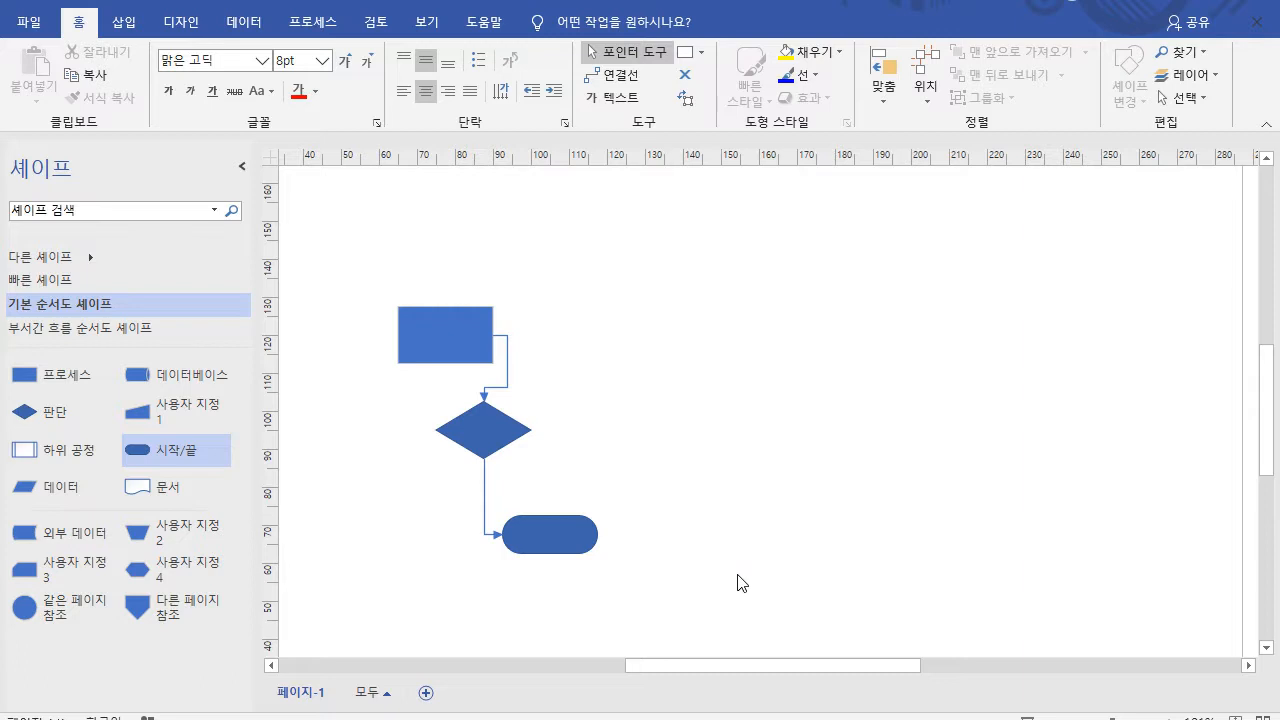
{"action": "key", "text": "ctrl+z"}
{"action": "key", "text": "ctrl+z"}
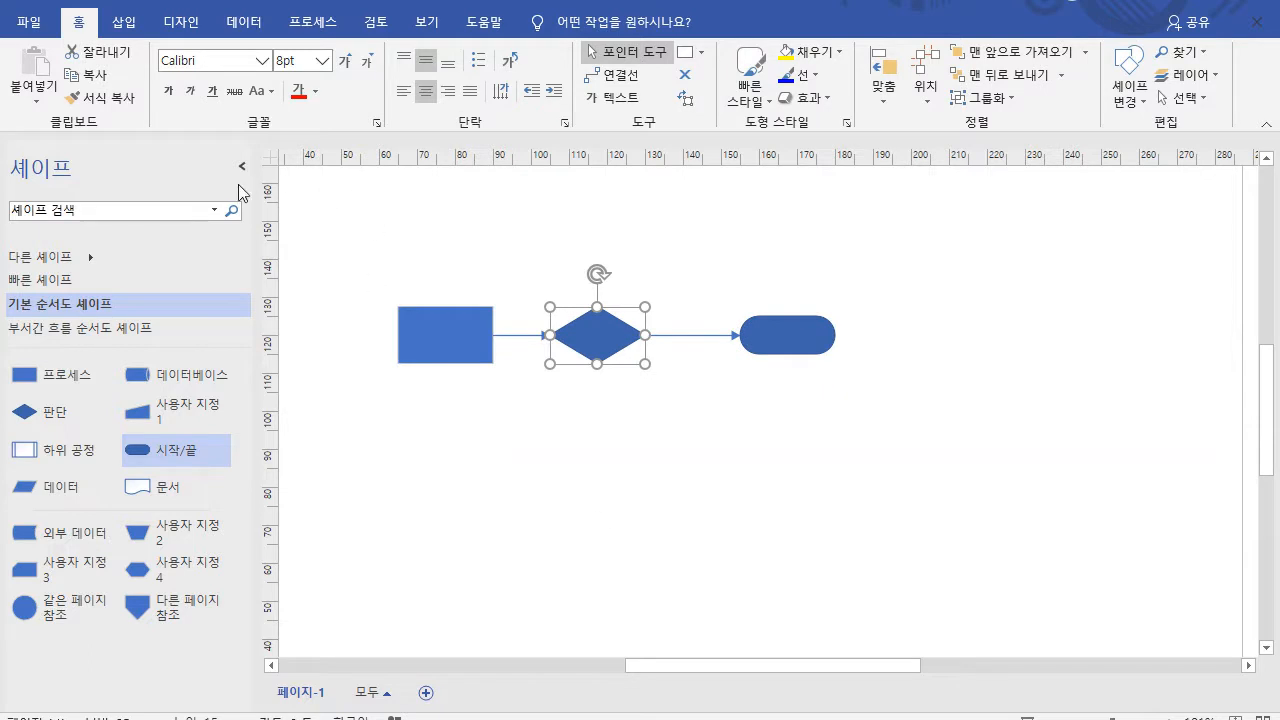
- Apply the bottom-to-top 계층 구조 arrangement with 페이지 레이아웃 재구성 while the 판단 shape is selected
{"action": "left_click", "coordinate": [190, 31]}
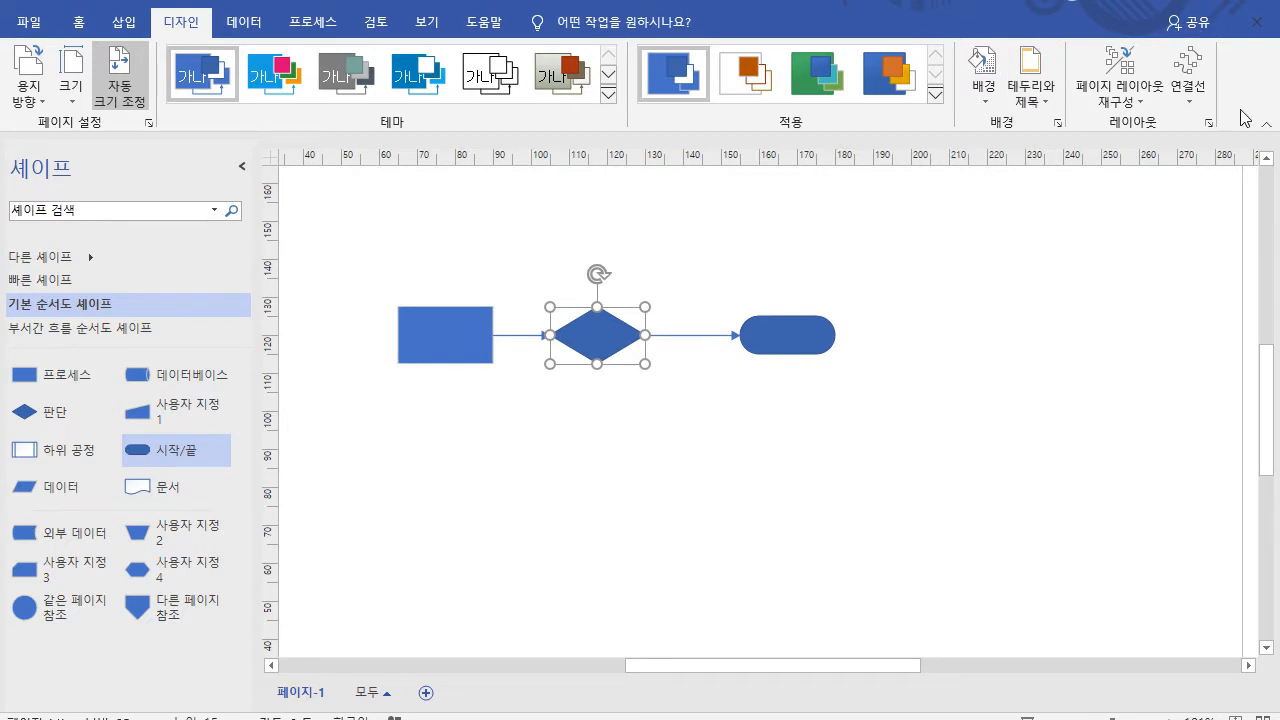
{"action": "left_click", "coordinate": [1144, 103]}
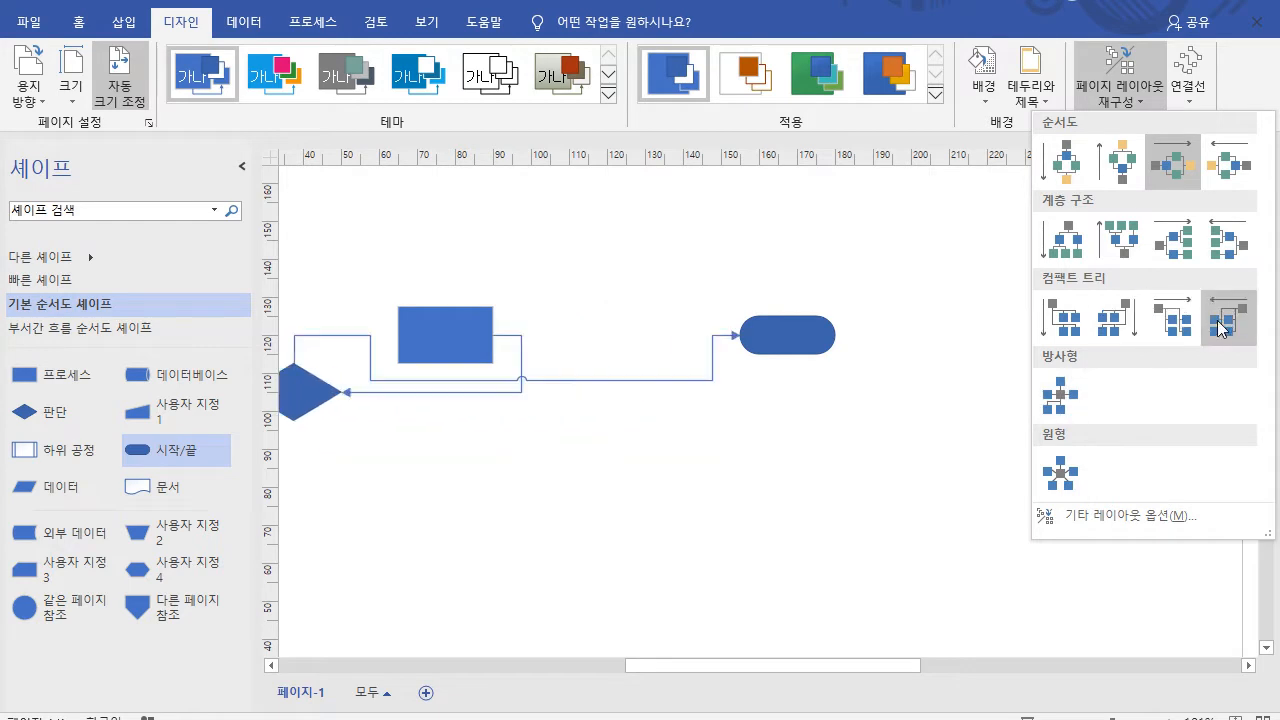
{"action": "left_click", "coordinate": [1125, 250]}
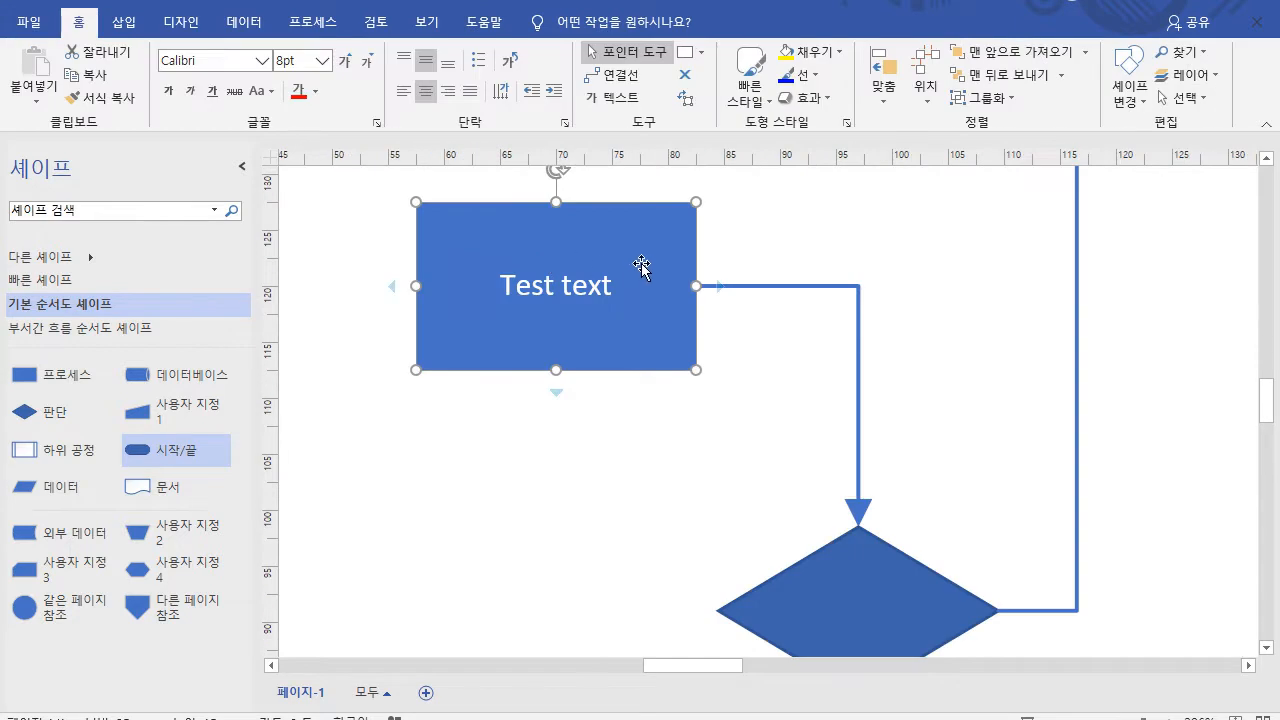
- Preview other font sizes for the Test text in the 프로세스 rectangle, and color that text red
{"action": "left_click", "coordinate": [322, 60]}
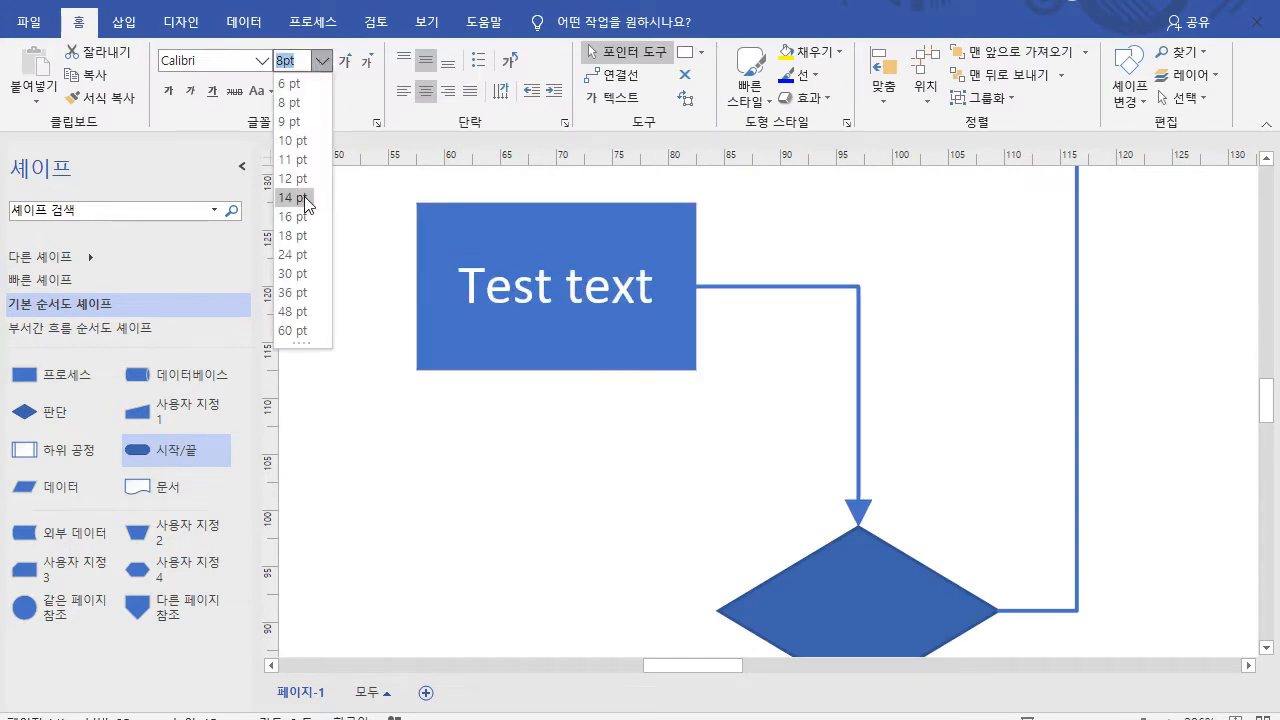
{"action": "left_click", "coordinate": [267, 61]}
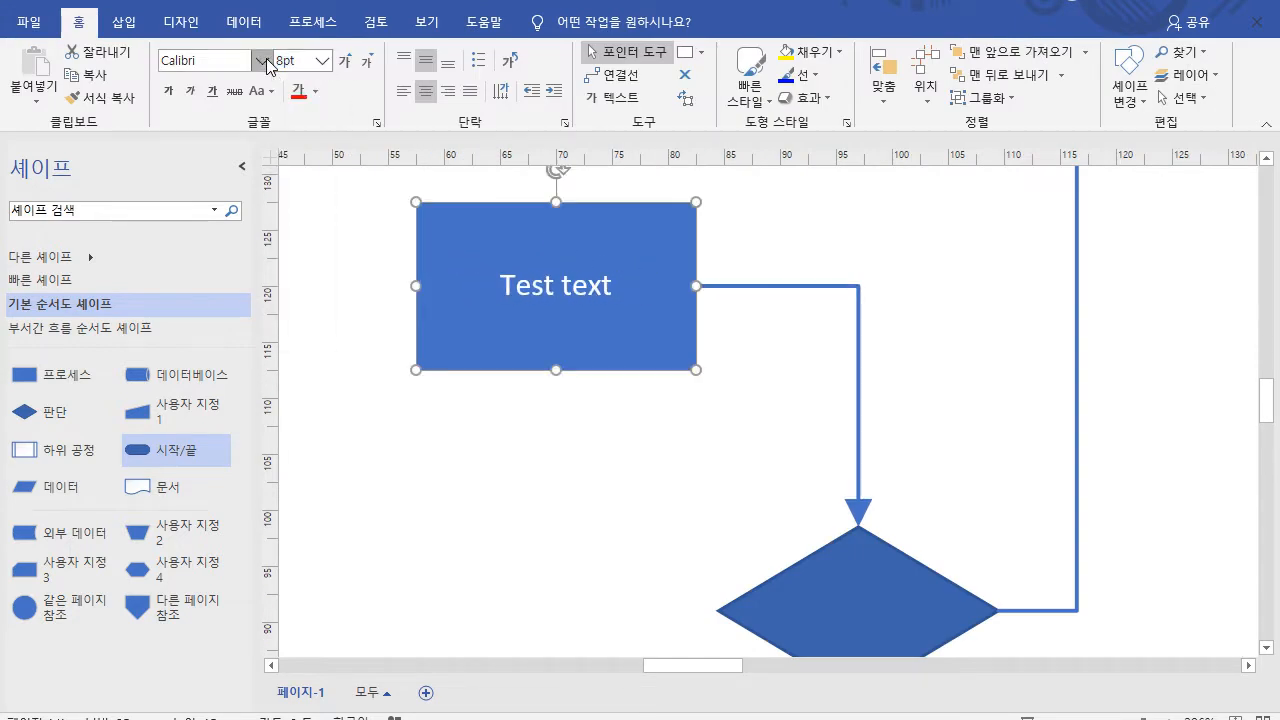
{"action": "left_click", "coordinate": [264, 61]}
{"action": "left_click", "coordinate": [264, 61]}
{"action": "left_click", "coordinate": [298, 92]}
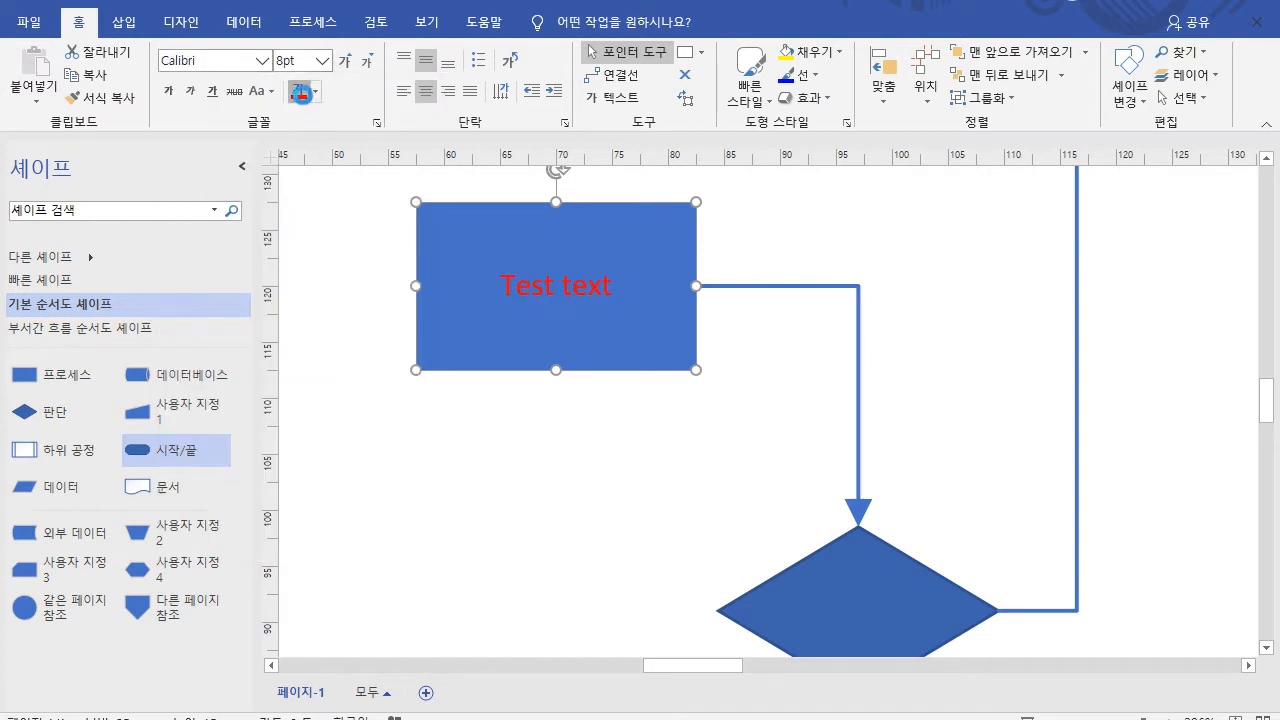
{"action": "left_click", "coordinate": [362, 309]}
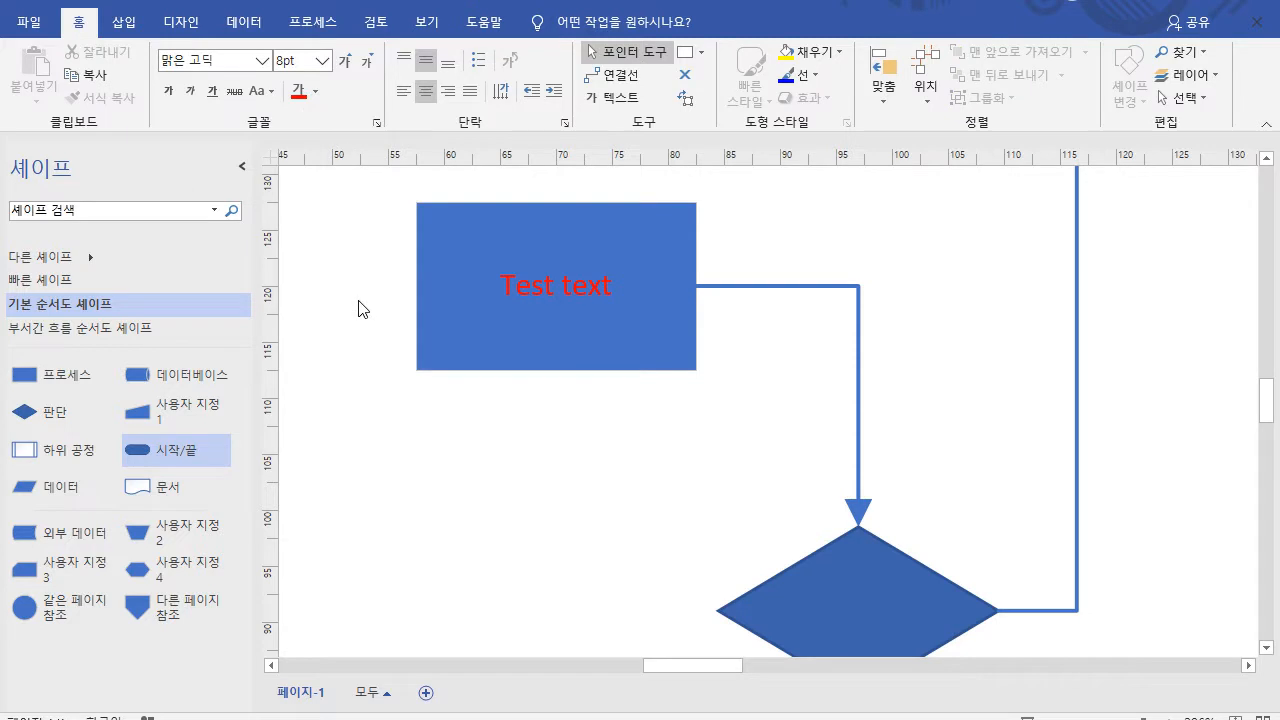
- Draw a horizontal text box about 36 mm wide and 23 mm high above the 프로세스 rectangle, offset to its left
{"action": "left_click", "coordinate": [625, 332]}
{"action": "left_click", "coordinate": [668, 480]}
{"action": "mouse_move", "coordinate": [637, 312]}
{"action": "scroll", "coordinate": [630, 520], "scroll_direction": "down", "scroll_amount": 4}
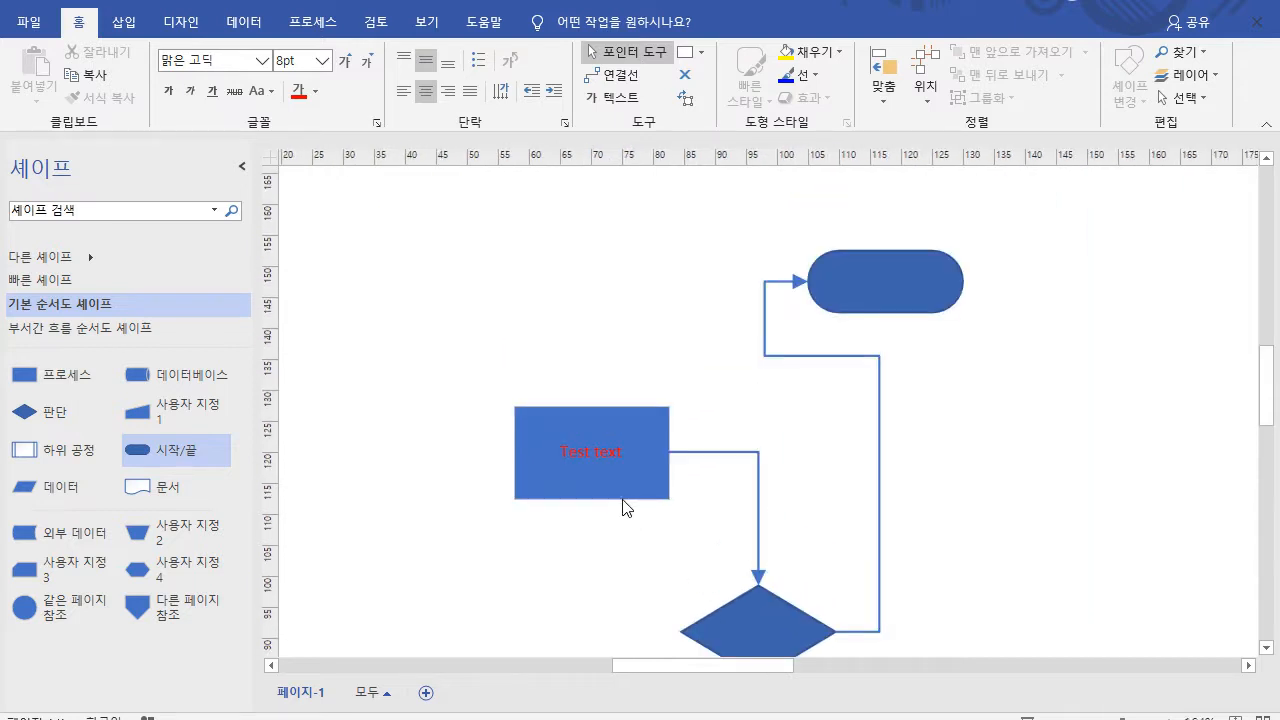
{"action": "left_click", "coordinate": [124, 28]}
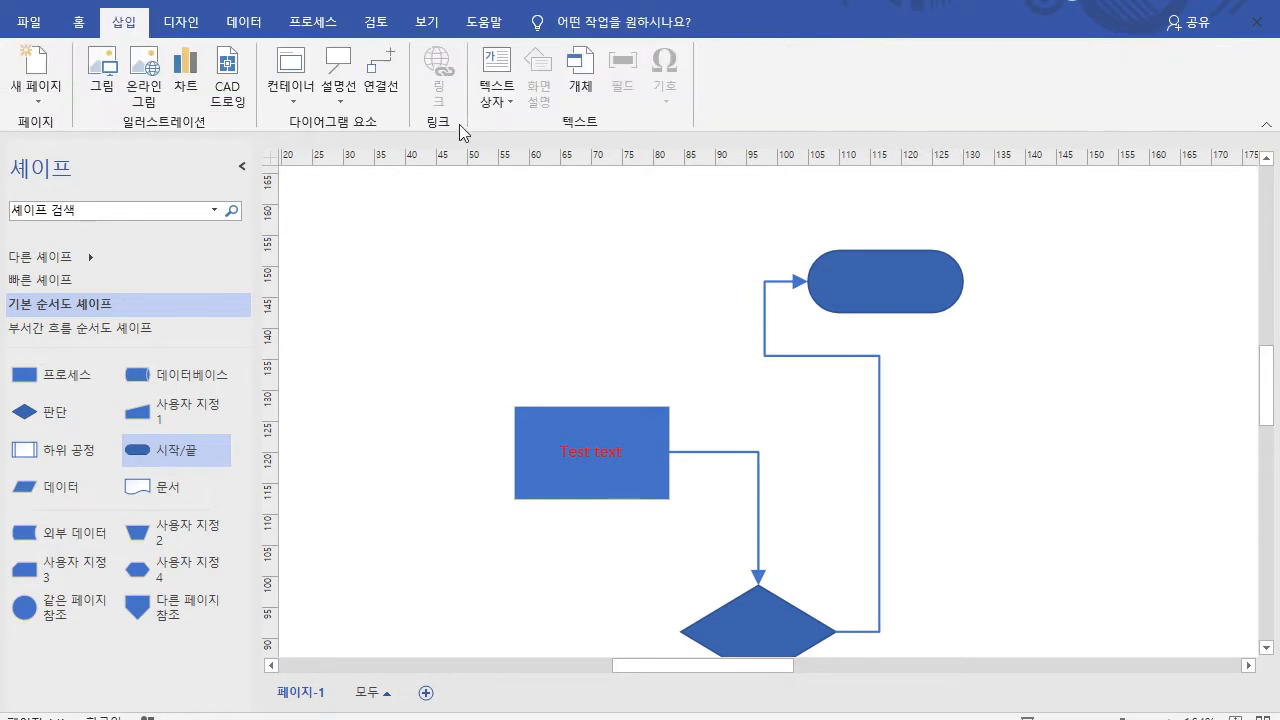
{"action": "left_click", "coordinate": [509, 104]}
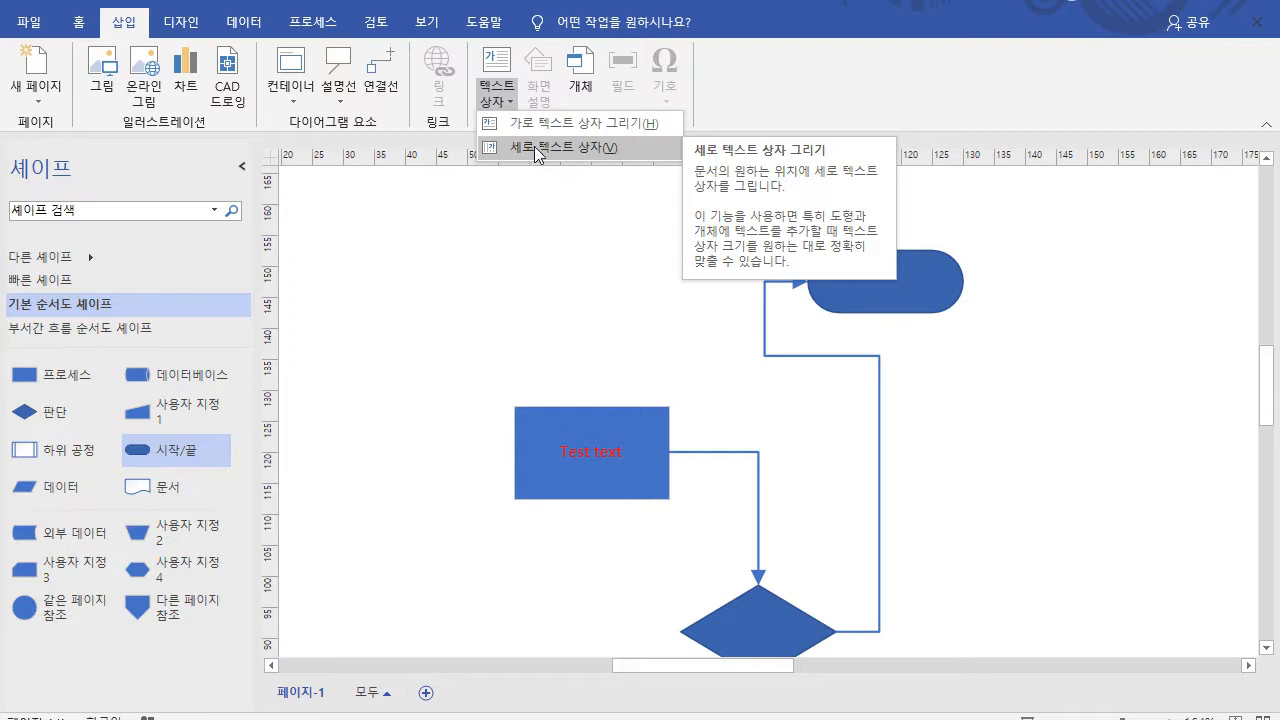
{"action": "left_click", "coordinate": [538, 133]}
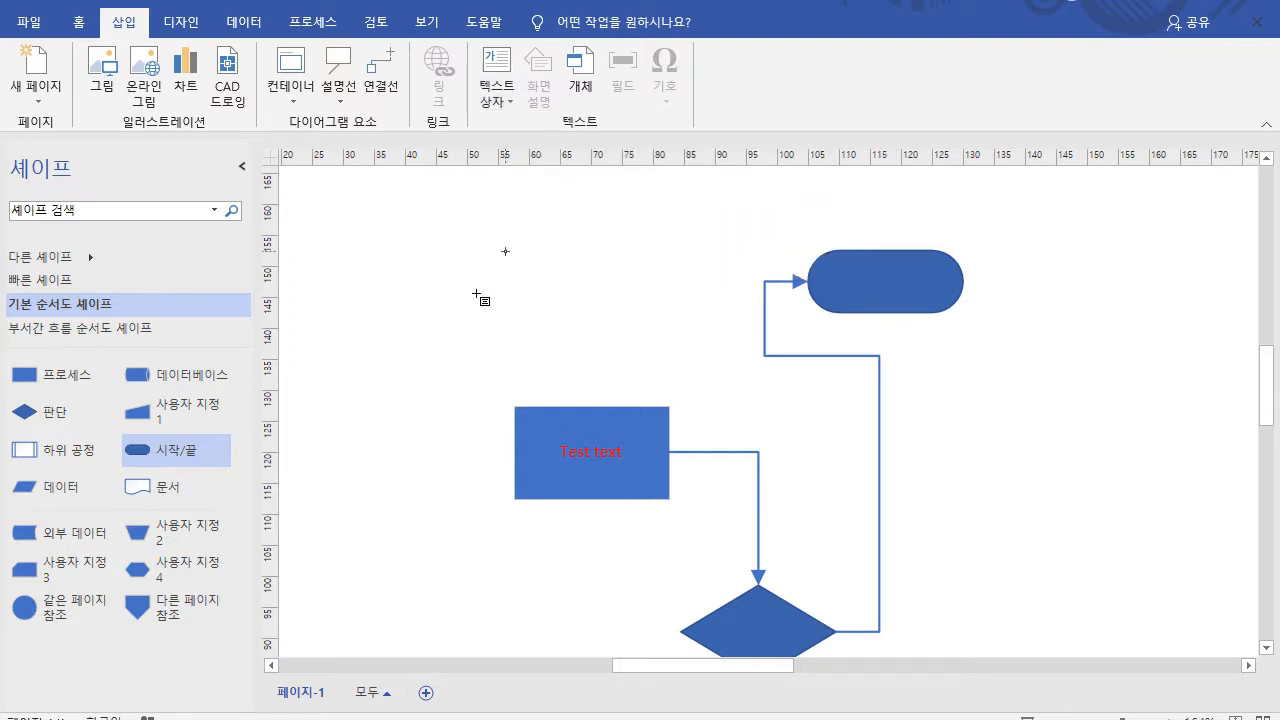
{"action": "left_click_drag", "start_coordinate": [374, 251], "coordinate": [561, 359]}
{"action": "left_click_drag", "start_coordinate": [597, 375], "coordinate": [600, 390]}
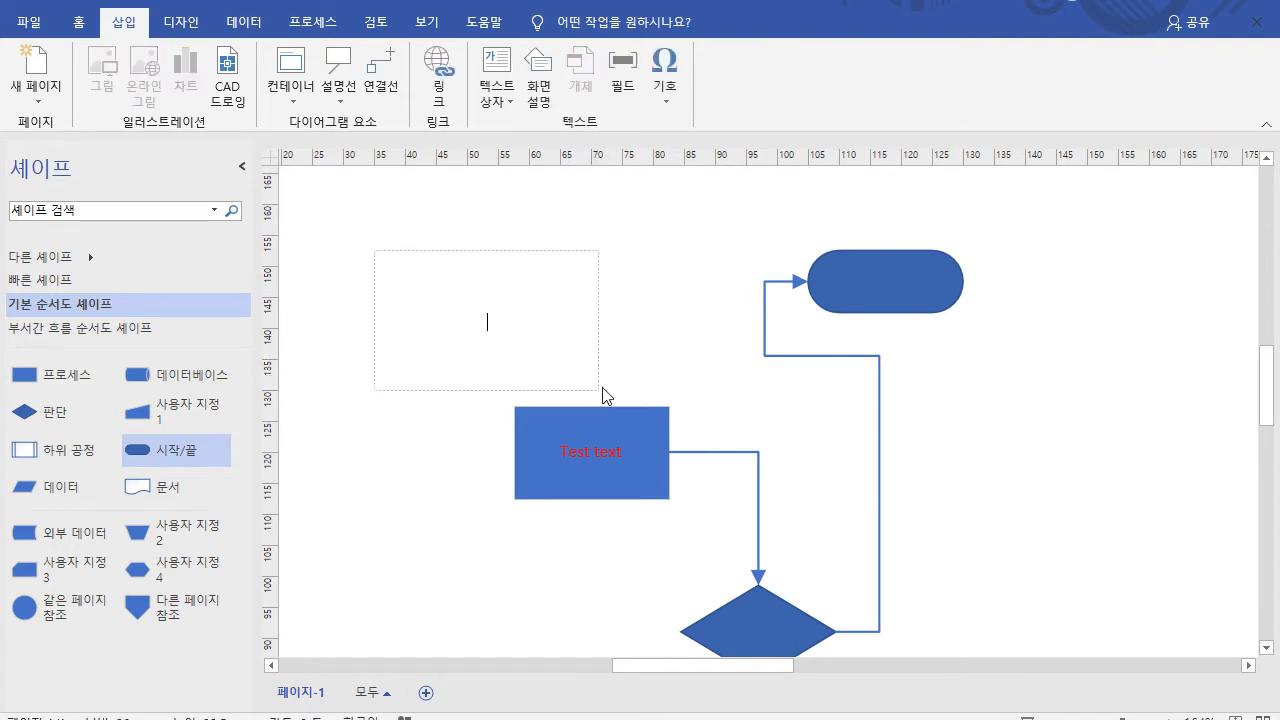
- Enter "Test test" in the new text box, correcting the mistyped characters
{"action": "type", "text": "df"}
{"action": "key", "text": "BackSpace"}
{"action": "key", "text": "BackSpace"}
{"action": "type", "text": "ㅆㄷㄴㅅ"}
{"action": "key", "text": "BackSpace"}
{"action": "key", "text": "BackSpace"}
{"action": "key", "text": "BackSpace"}
{"action": "key", "text": "BackSpace"}
{"action": "type", "text": "Test test"}
{"action": "left_click", "coordinate": [1000, 430]}
{"action": "scroll", "coordinate": [1034, 483], "scroll_direction": "down", "scroll_amount": 2}
{"action": "left_click_drag", "start_coordinate": [771, 666], "coordinate": [870, 666]}
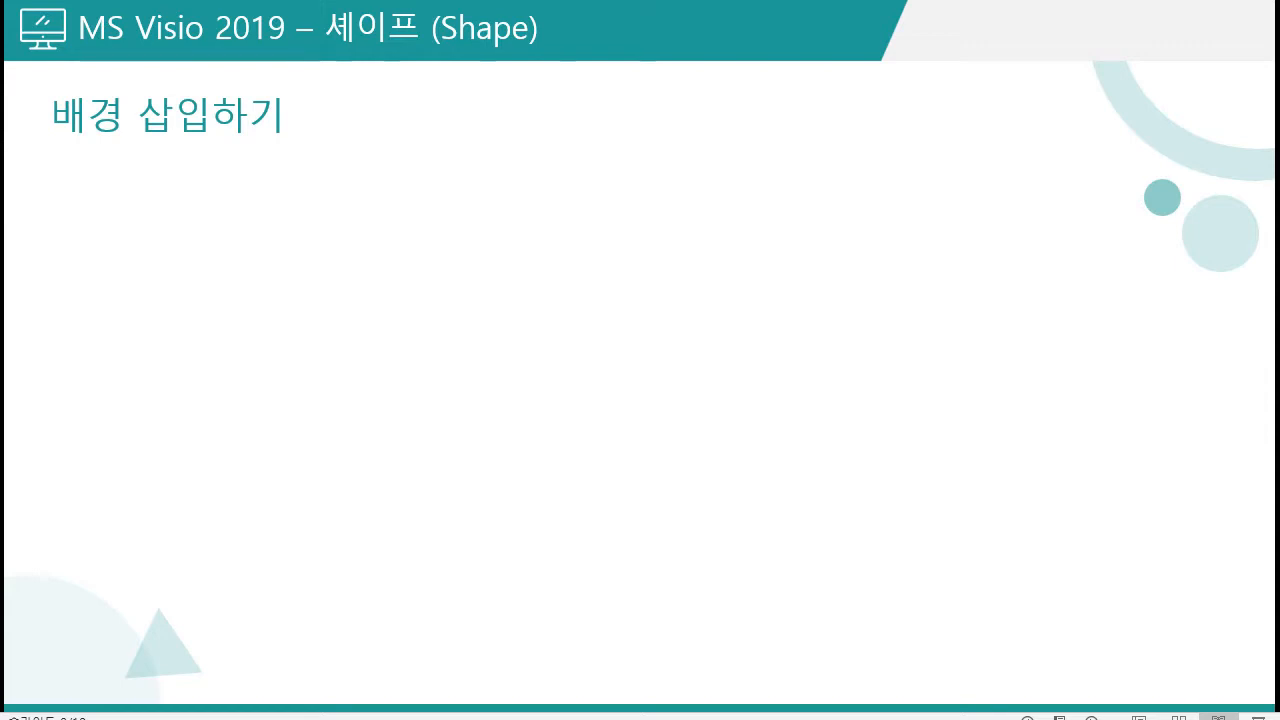
- Switch back to the Visio drawing, finish editing the text box, and apply the world map background to the page
{"action": "key", "text": "alt+Tab"}
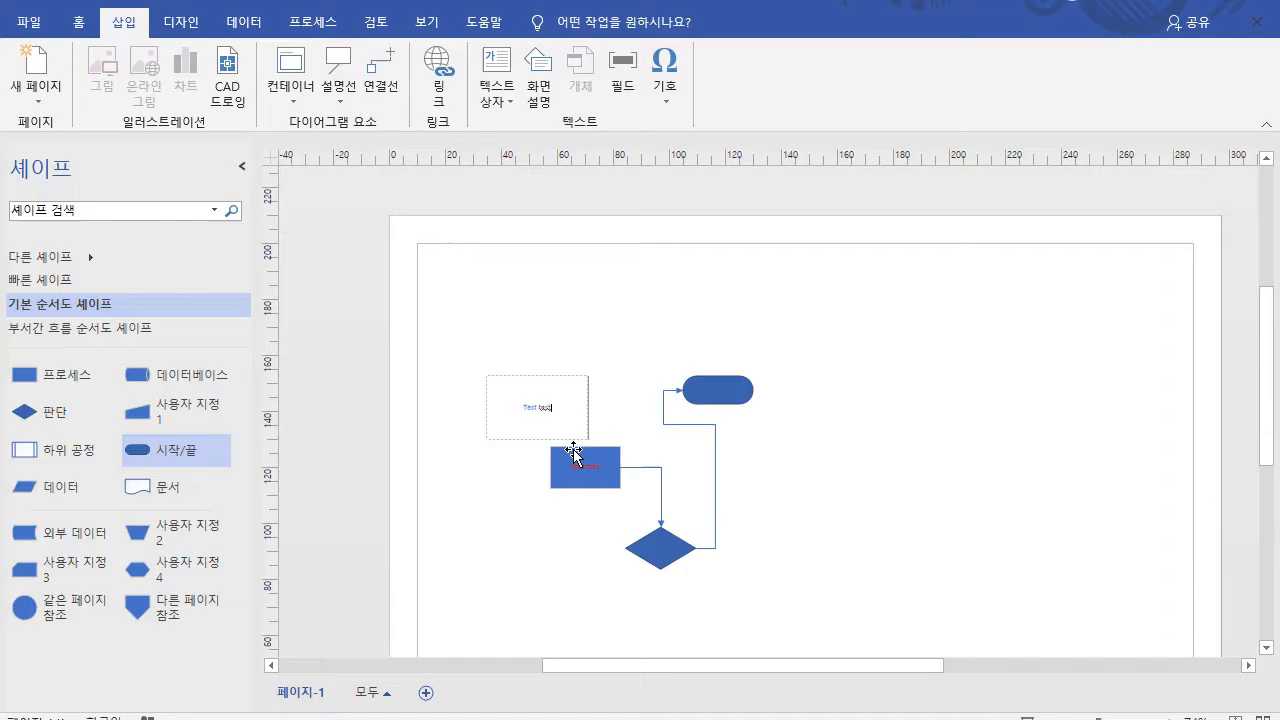
{"action": "left_click", "coordinate": [838, 337]}
{"action": "scroll", "coordinate": [1063, 366], "scroll_direction": "down", "scroll_amount": 1}
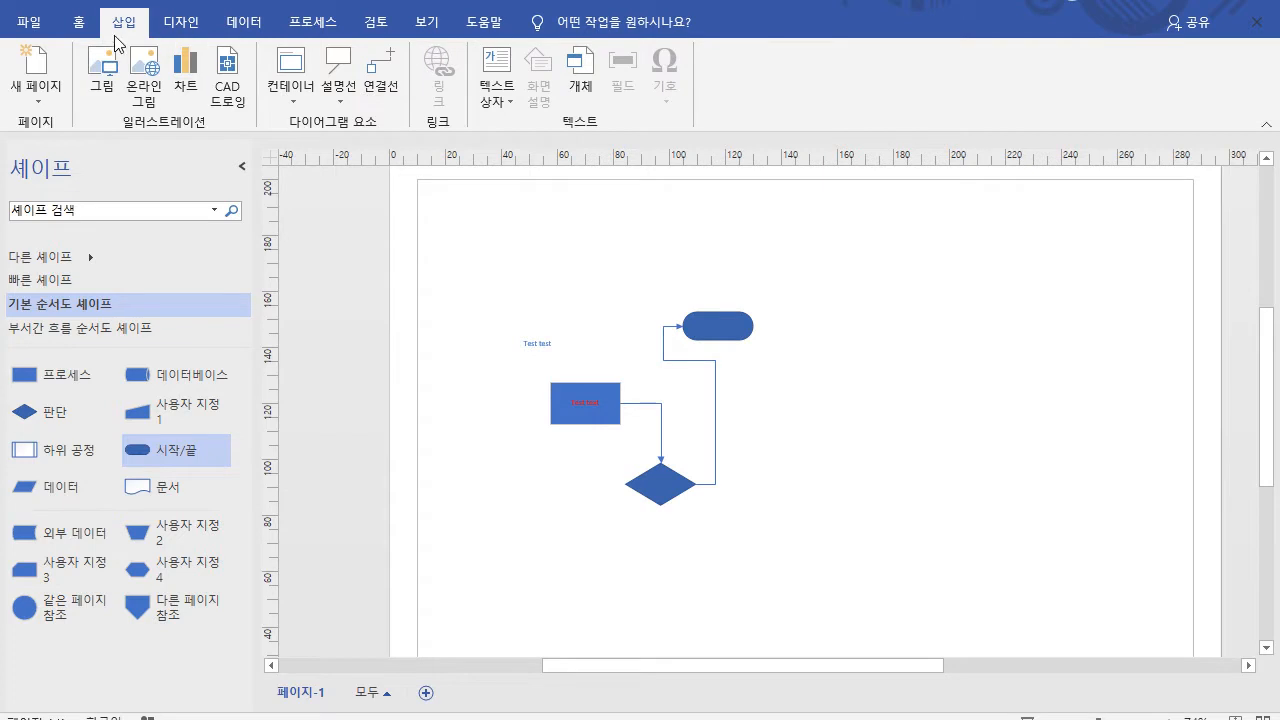
{"action": "left_click", "coordinate": [184, 24]}
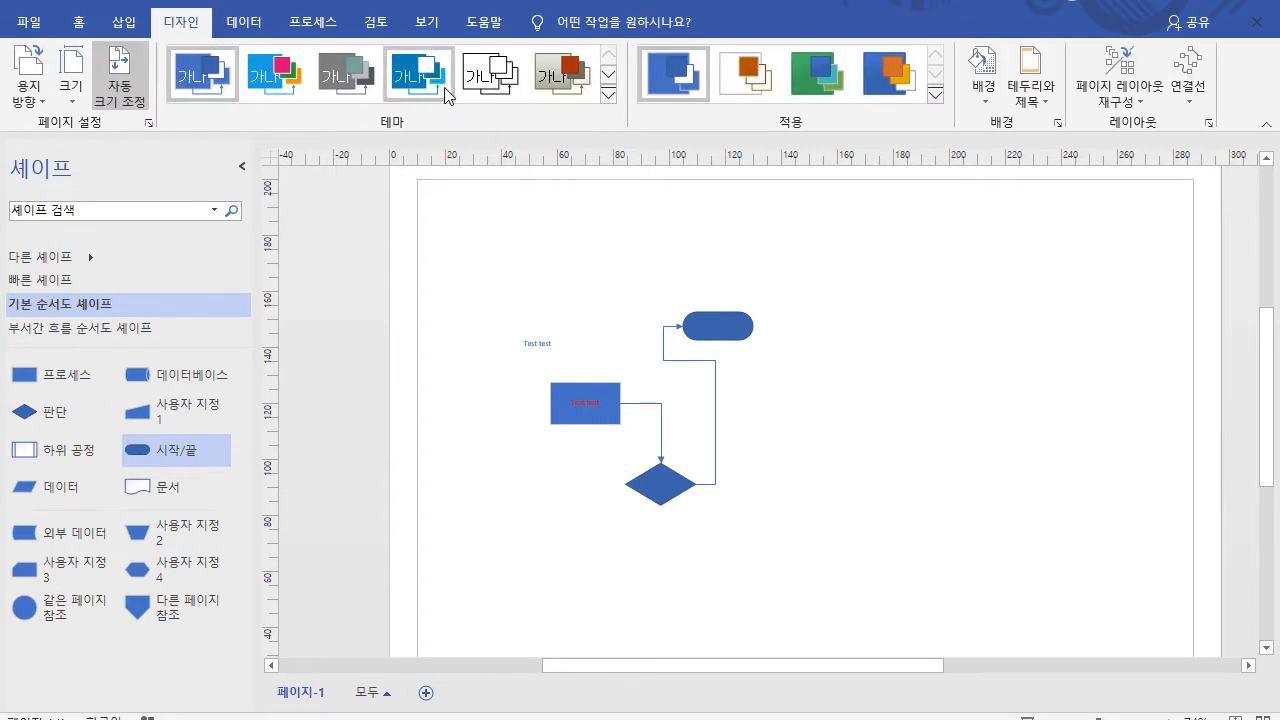
{"action": "left_click", "coordinate": [985, 100]}
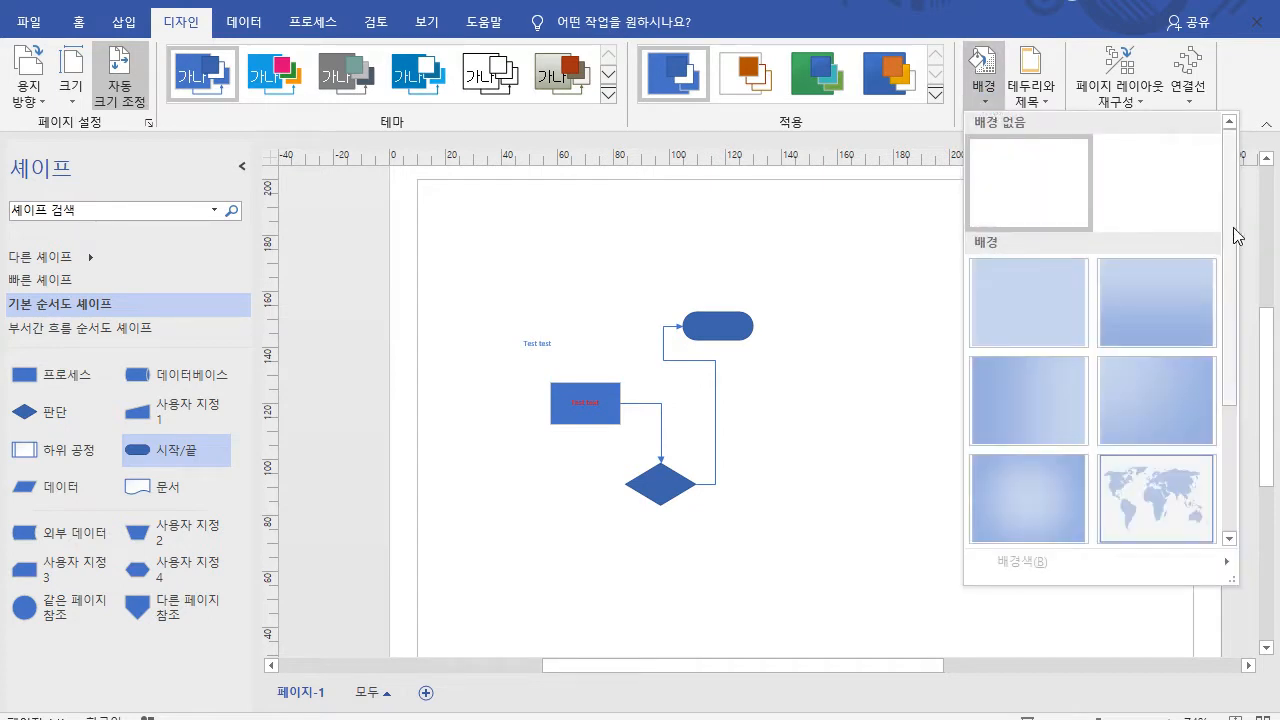
{"action": "scroll", "coordinate": [1229, 286], "scroll_direction": "down", "scroll_amount": 2}
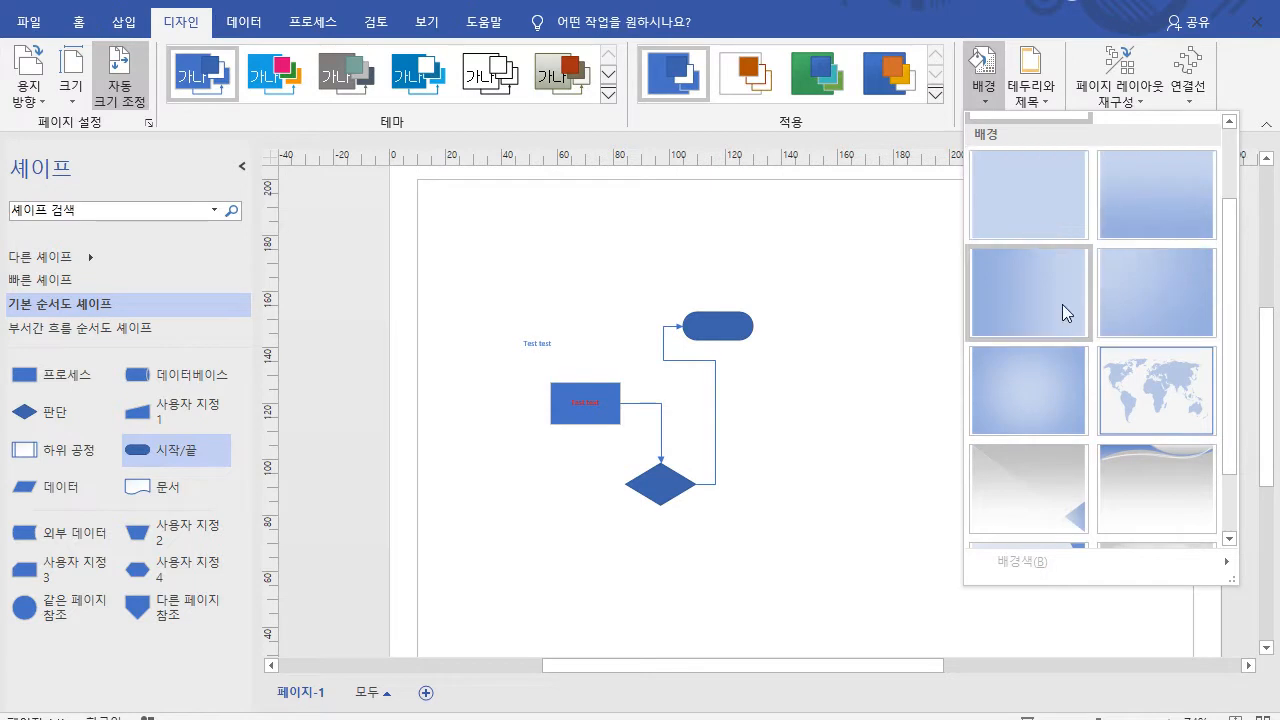
{"action": "scroll", "coordinate": [1221, 401], "scroll_direction": "down", "scroll_amount": 1}
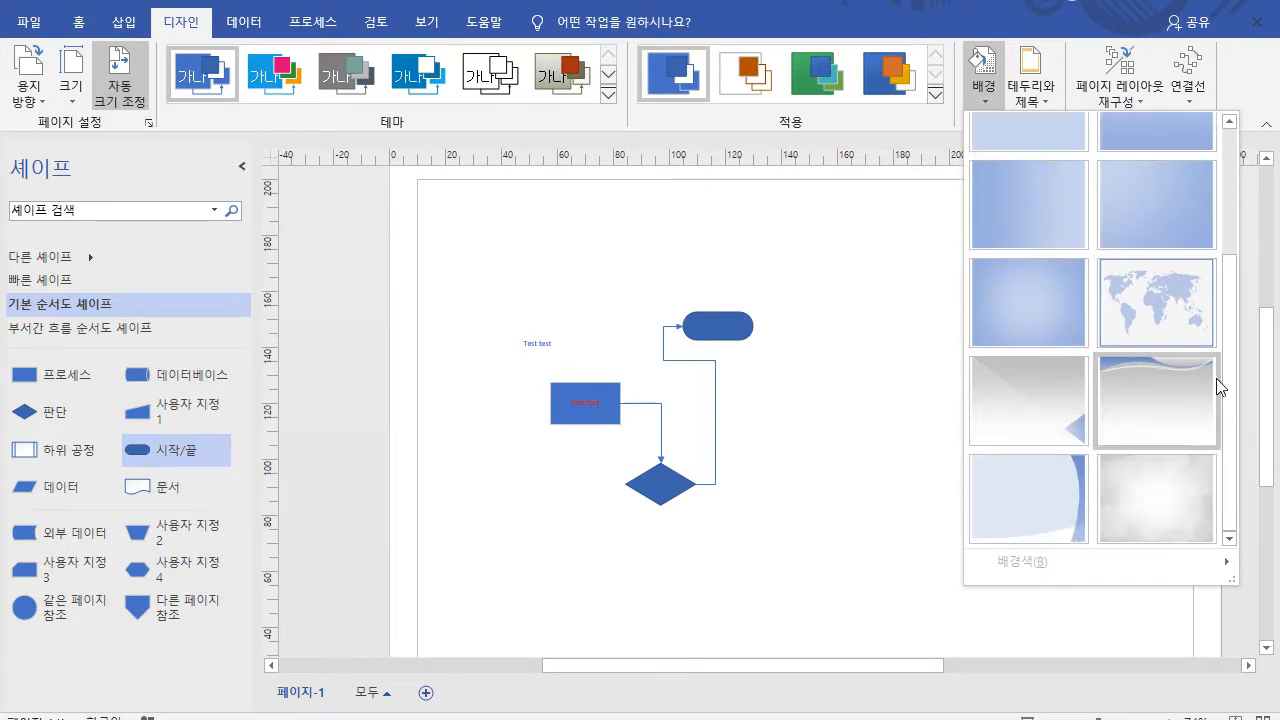
{"action": "left_click", "coordinate": [1190, 322]}
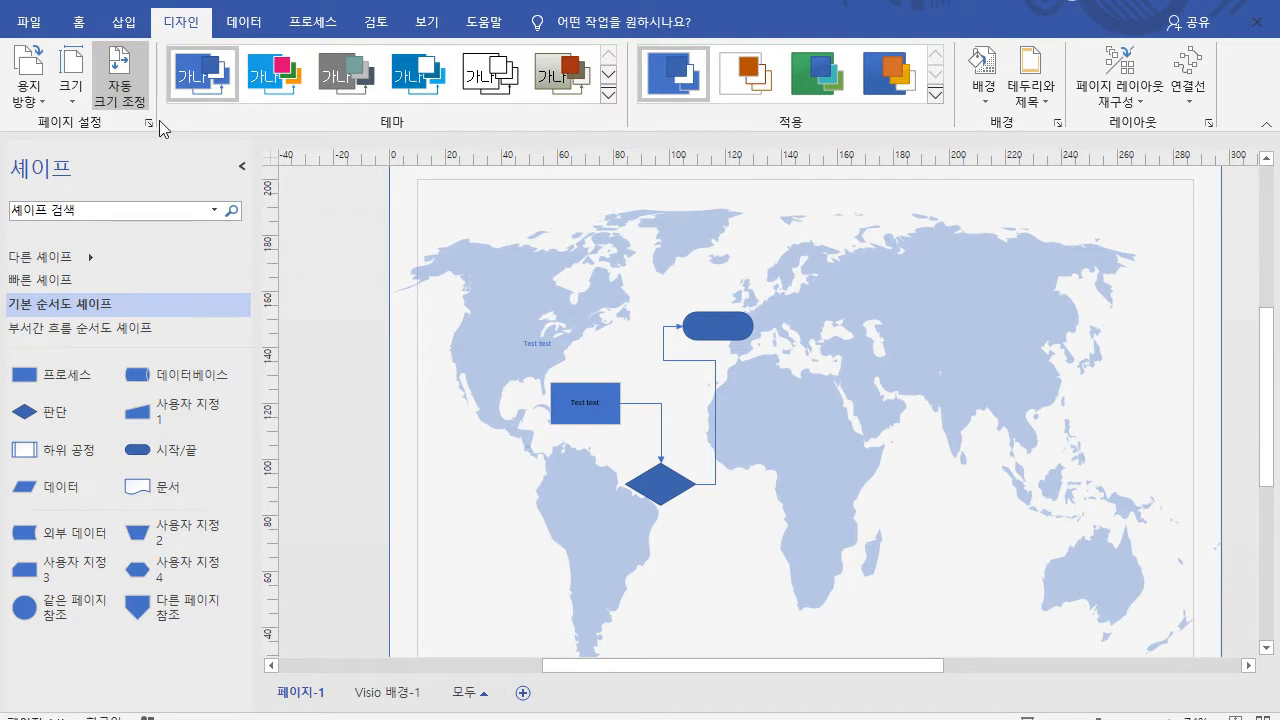
- View the 그림 and 온라인 그림 insertion dialogs, closing each without inserting a picture
{"action": "left_click", "coordinate": [127, 30]}
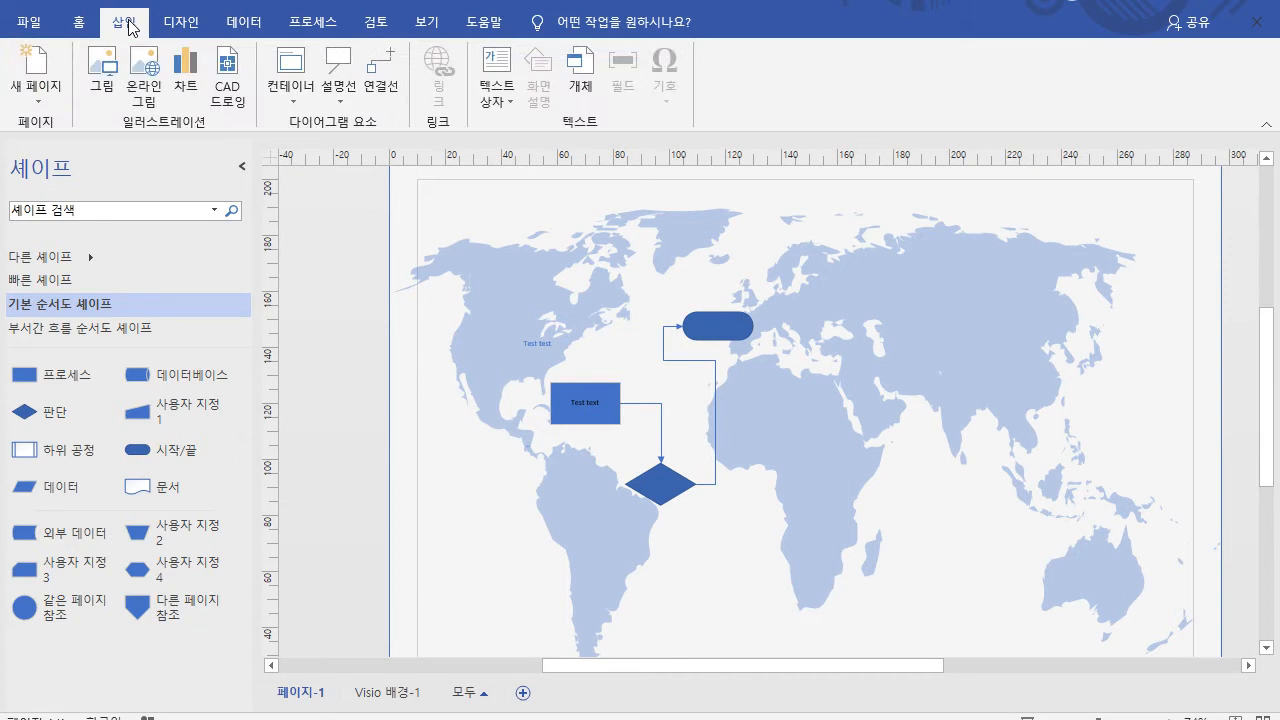
{"action": "left_click", "coordinate": [105, 97]}
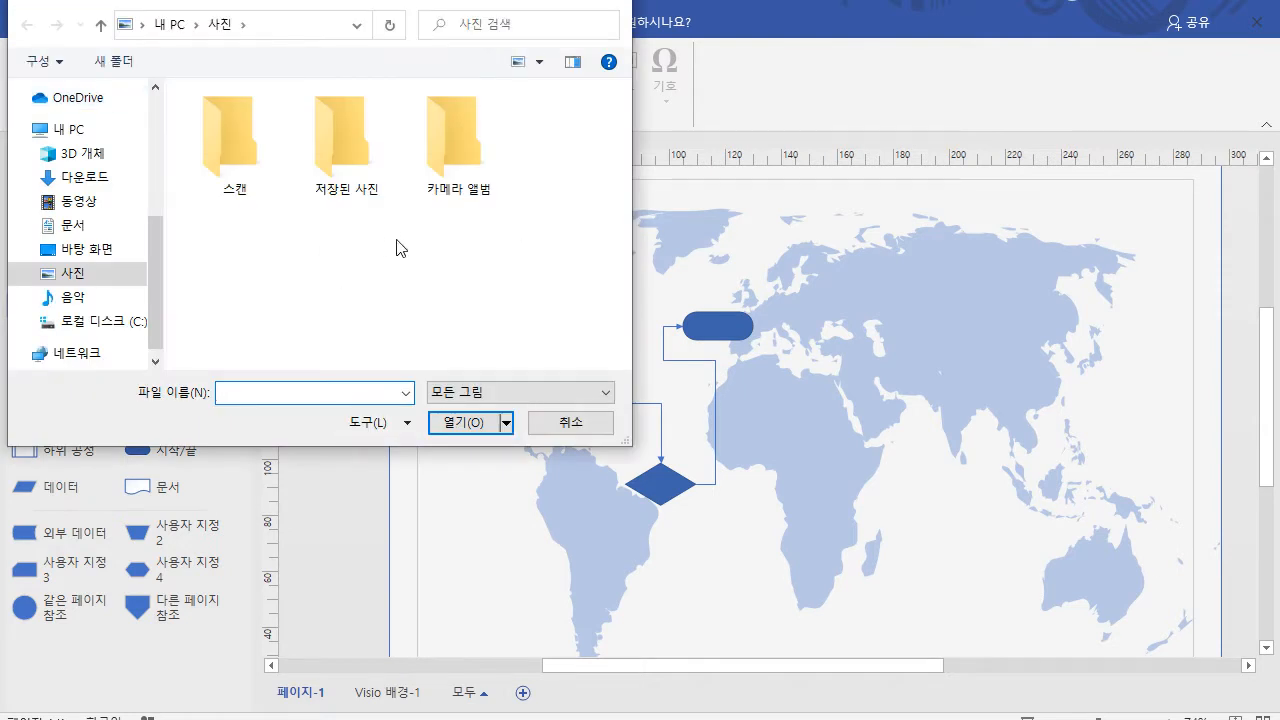
{"action": "left_click", "coordinate": [614, 10]}
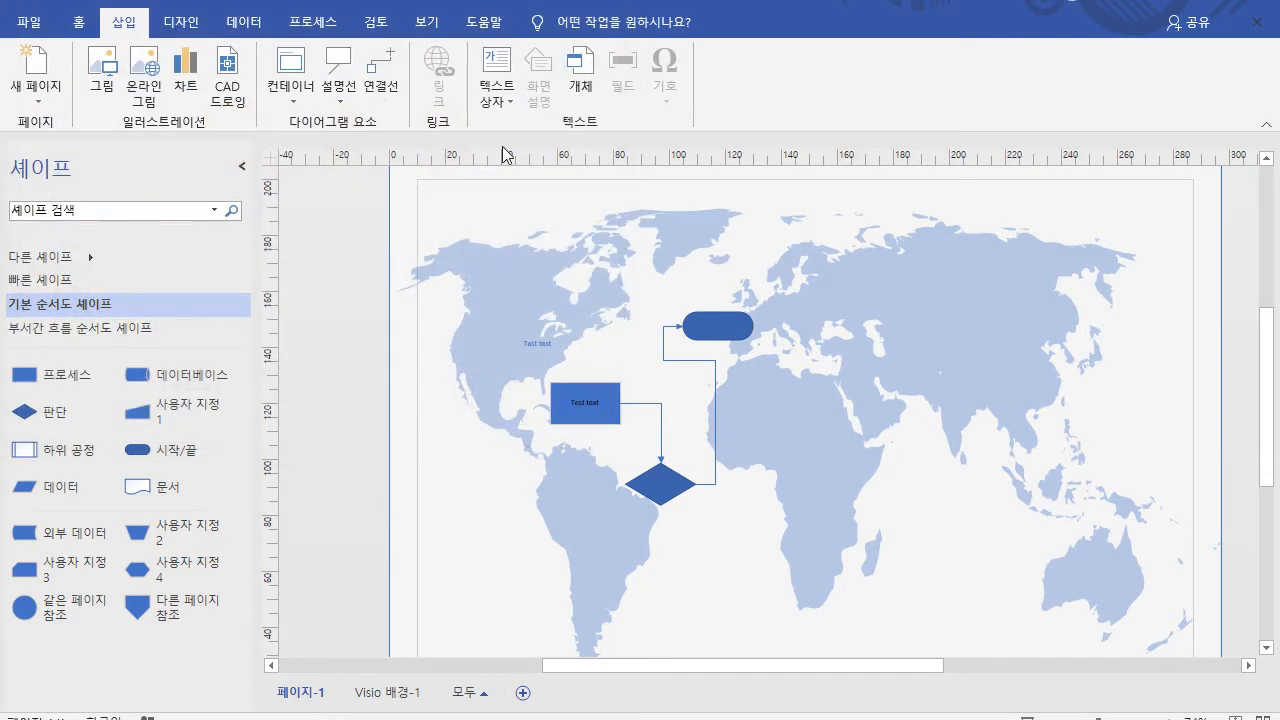
{"action": "left_click", "coordinate": [145, 98]}
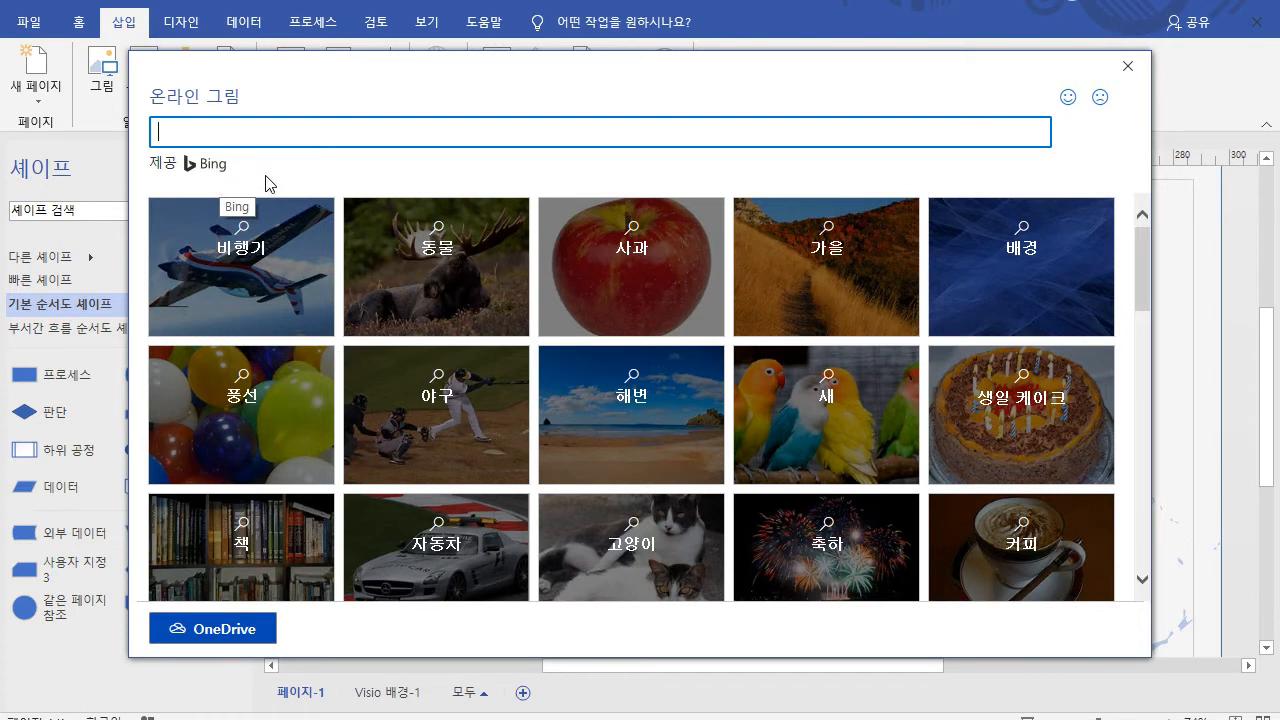
{"action": "left_click", "coordinate": [1133, 70]}
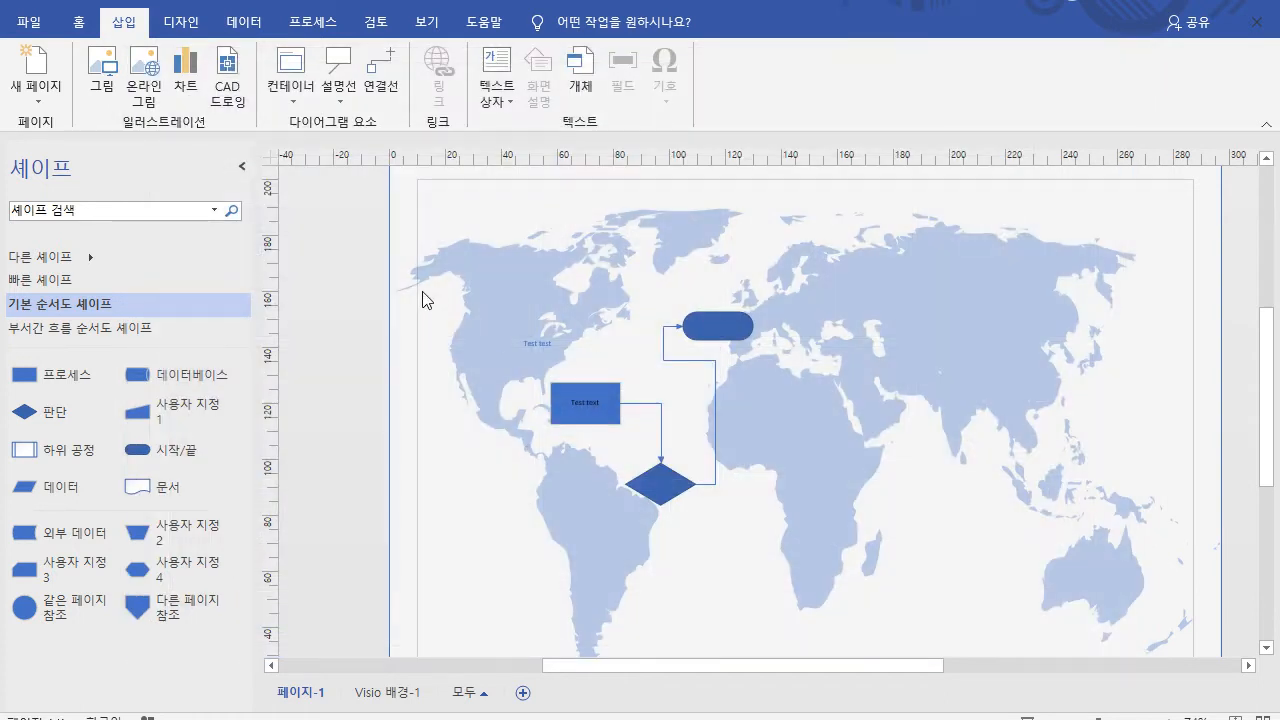